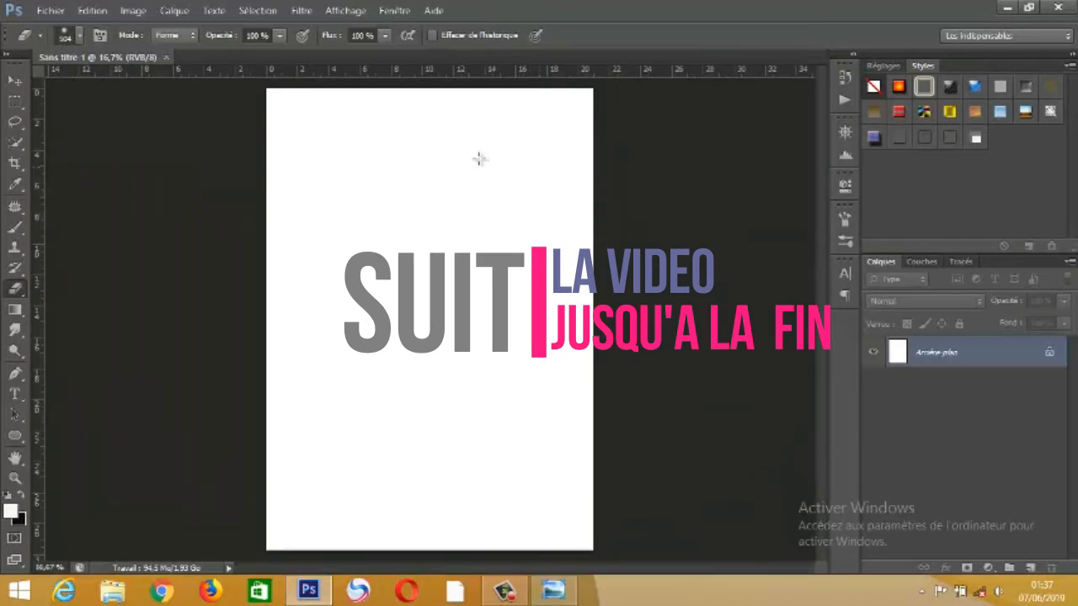
- Rotate the whole canvas 90° counterclockwise into landscape orientation
{"action": "left_click", "coordinate": [133, 11]}
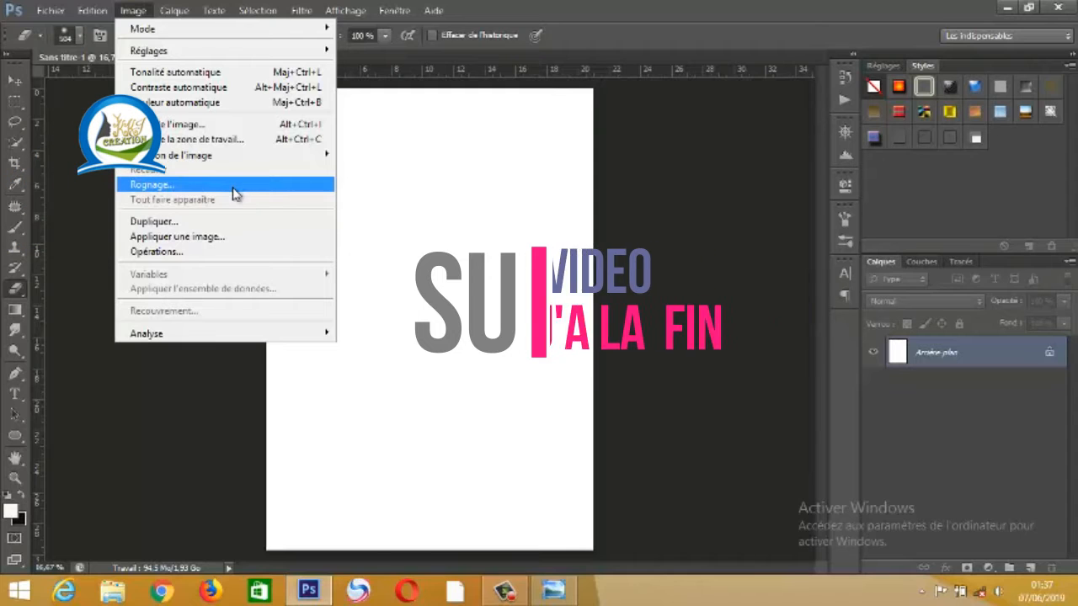
{"action": "mouse_move", "coordinate": [235, 160]}
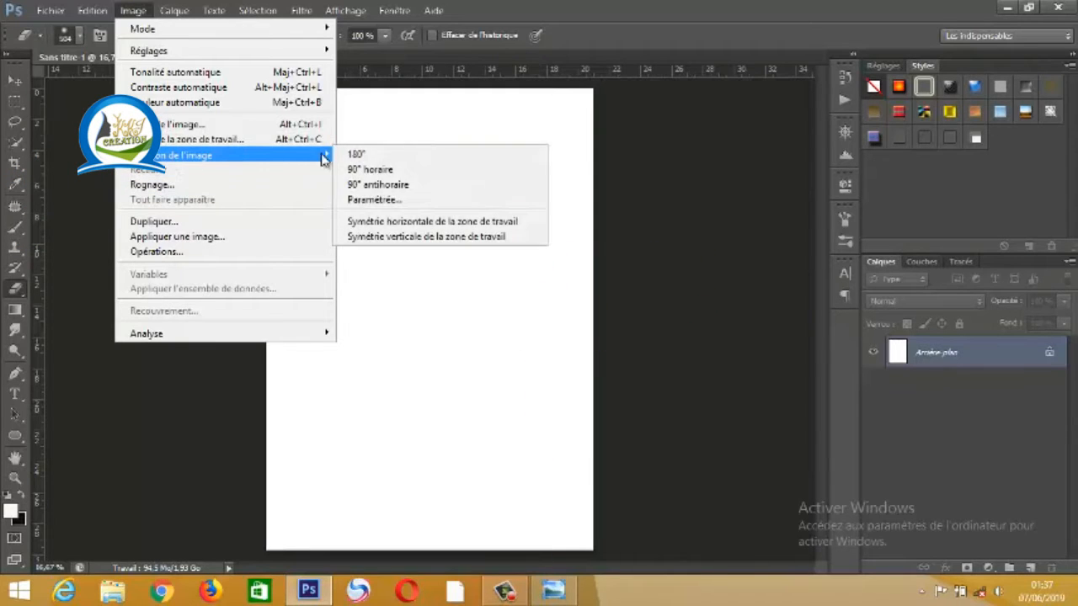
{"action": "left_click", "coordinate": [375, 185]}
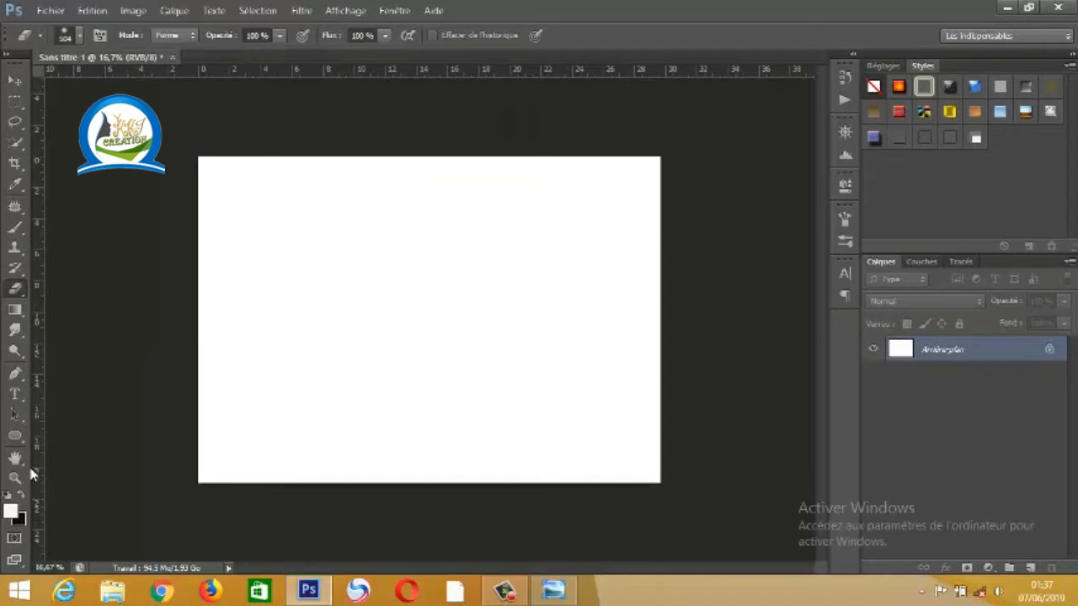
- Fill the background layer with near-black #10100f using the Paint Bucket tool
{"action": "left_click", "coordinate": [23, 313]}
{"action": "left_click", "coordinate": [74, 323]}
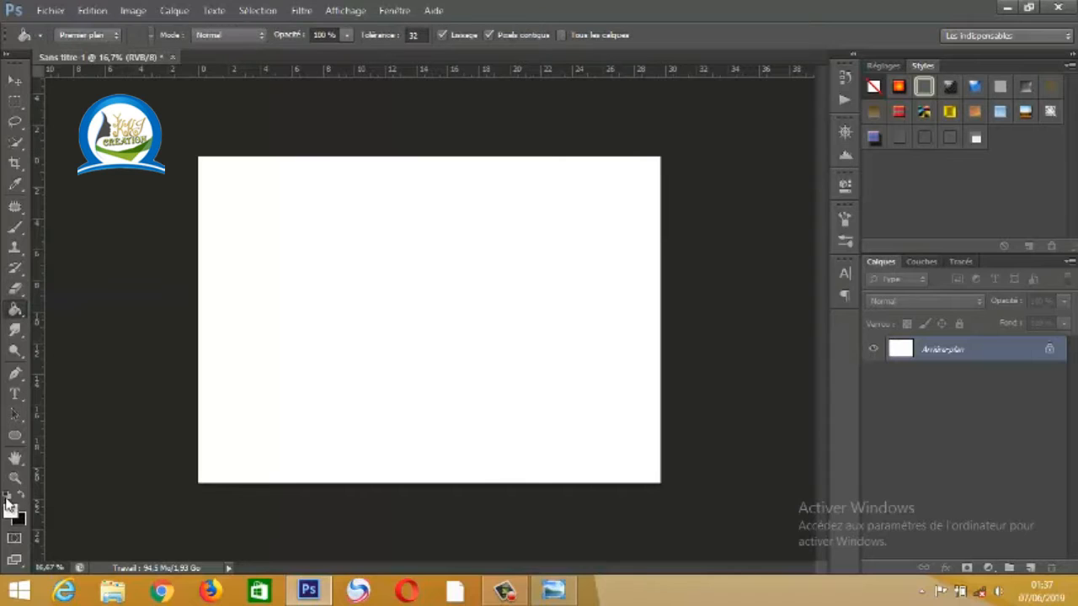
{"action": "left_click", "coordinate": [10, 509]}
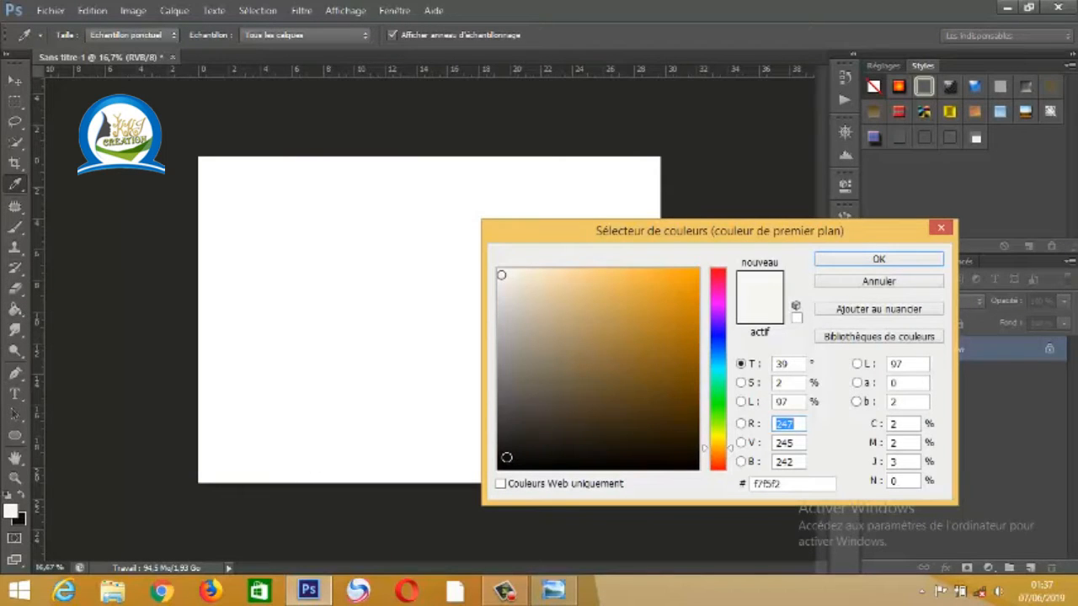
{"action": "left_click", "coordinate": [506, 457]}
{"action": "left_click", "coordinate": [855, 262]}
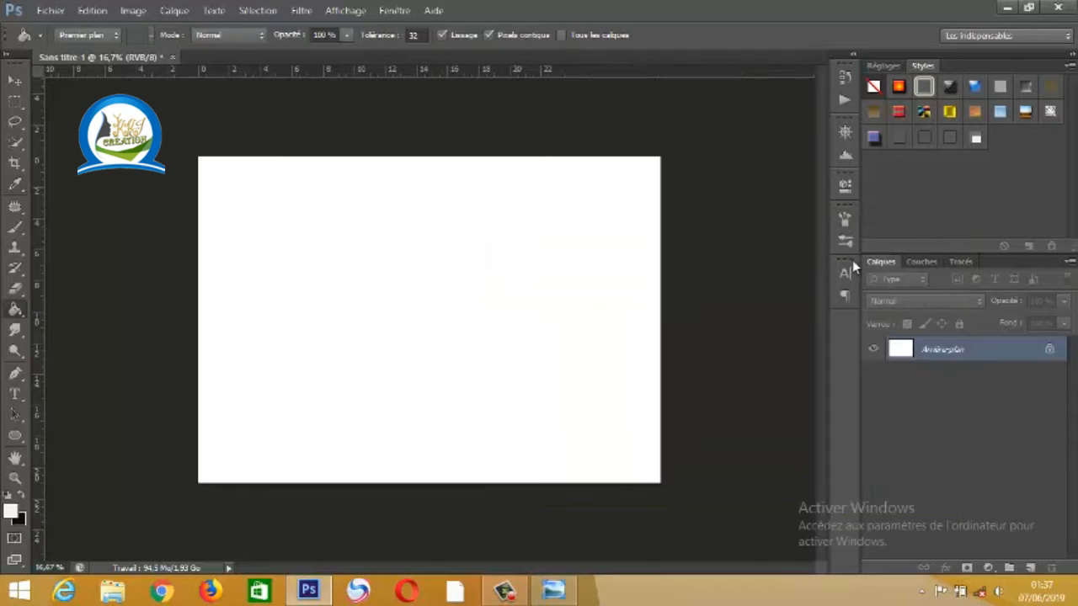
{"action": "left_click", "coordinate": [332, 348]}
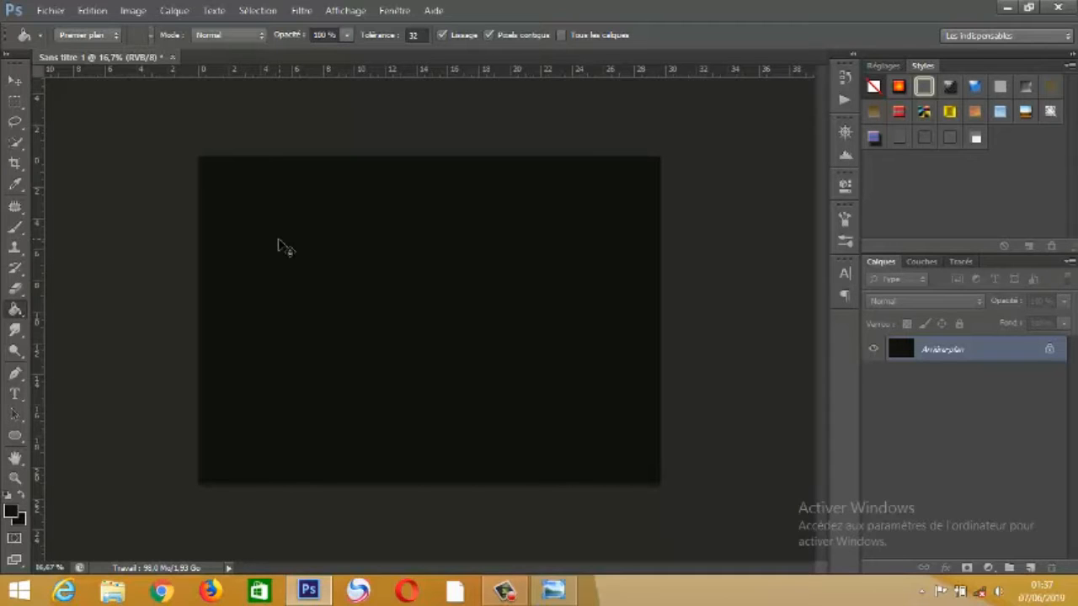
- Set up the Type tool with orange #f5a209 and the font Trajan Pro Bold
{"action": "key", "text": "ctrl+plus"}
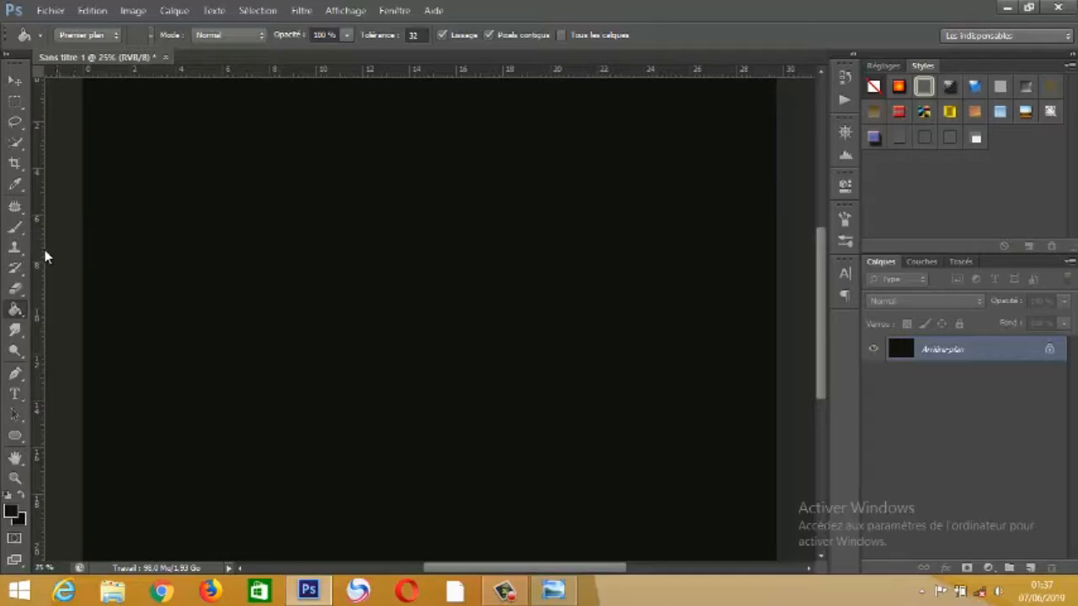
{"action": "left_click", "coordinate": [17, 396]}
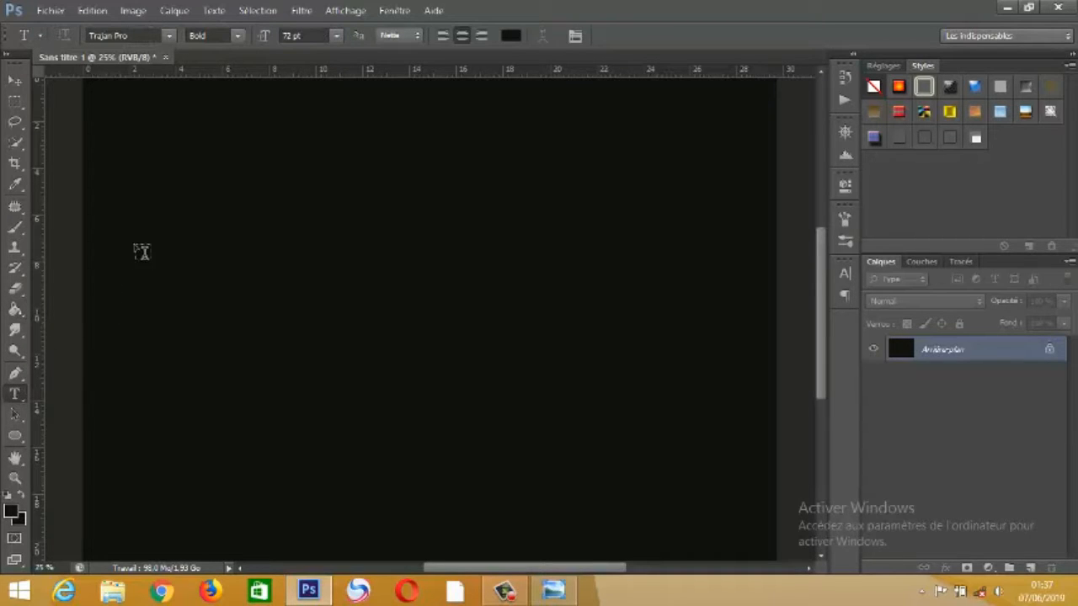
{"action": "left_click", "coordinate": [511, 35]}
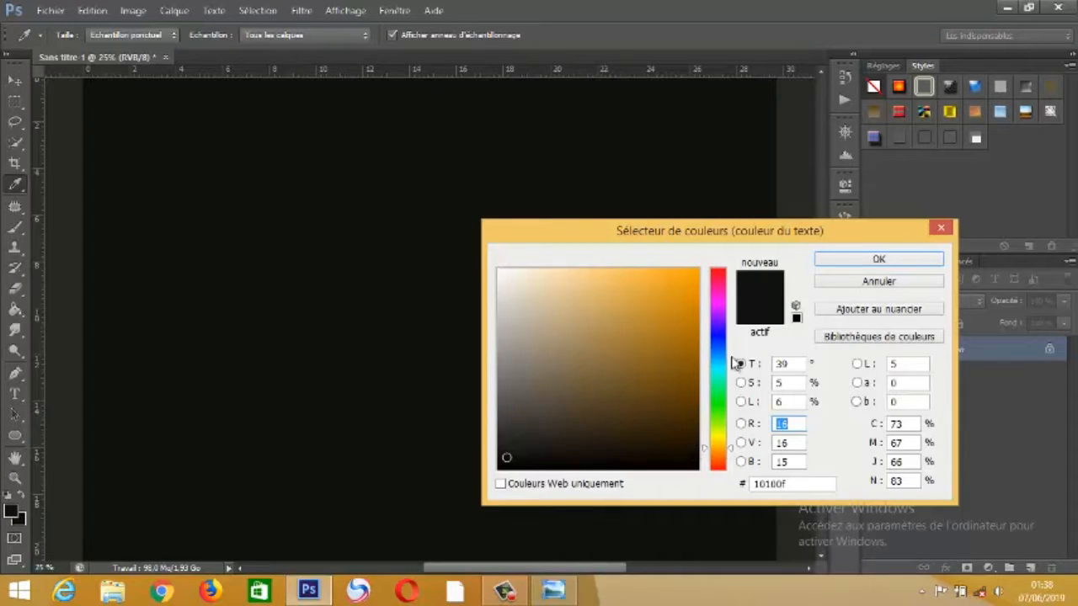
{"action": "left_click", "coordinate": [691, 277]}
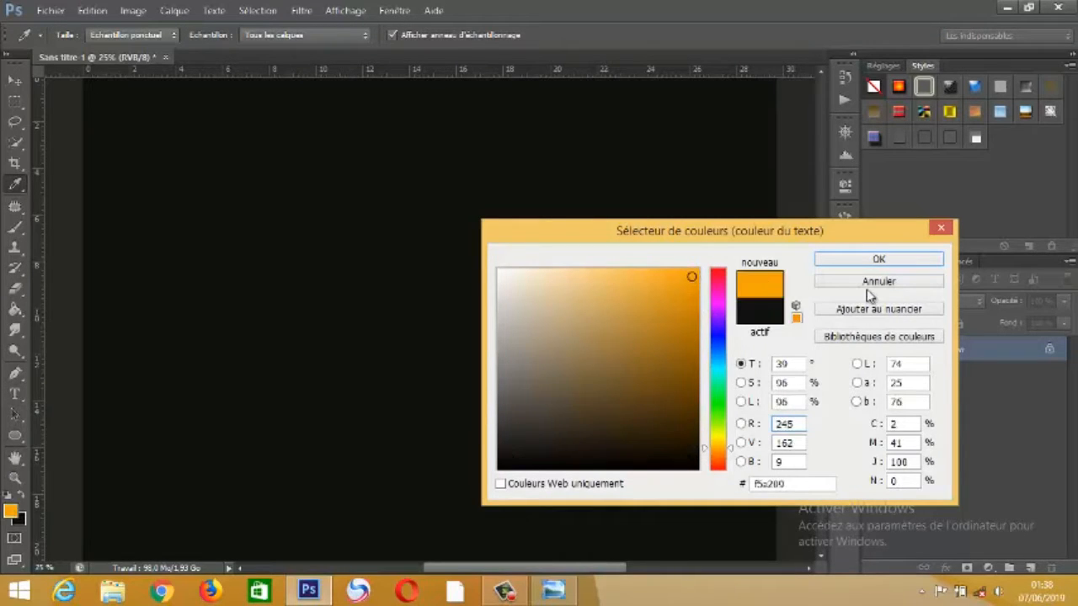
{"action": "left_click", "coordinate": [876, 259]}
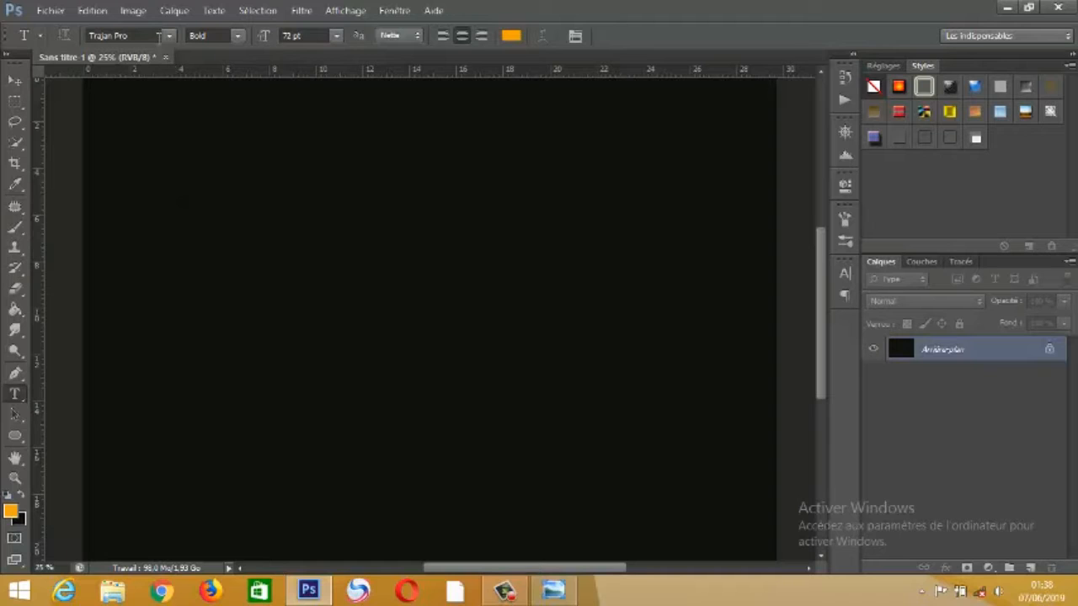
{"action": "left_click", "coordinate": [168, 37]}
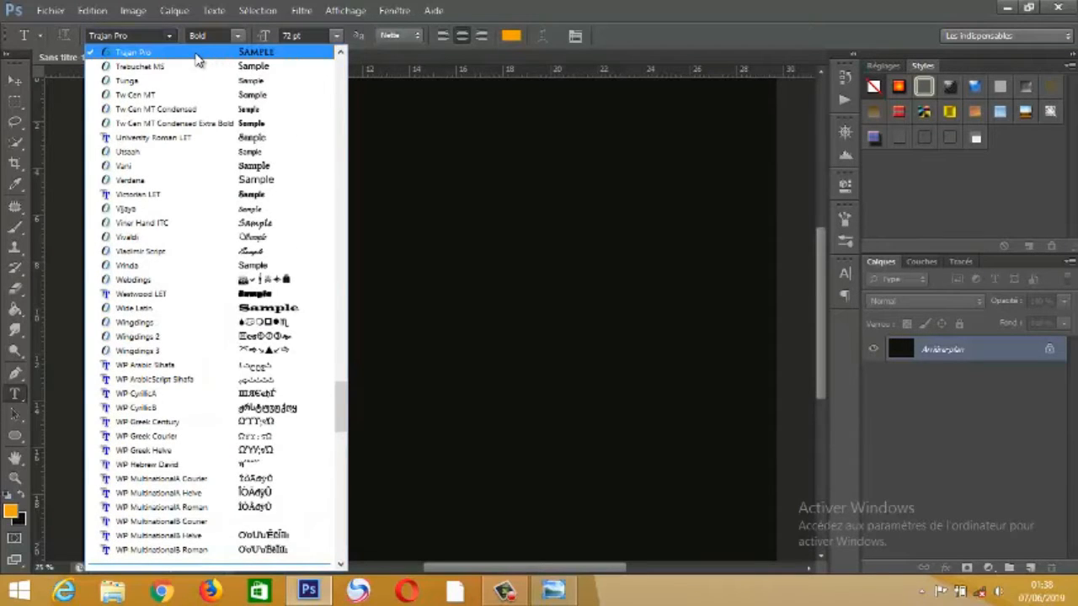
{"action": "left_click", "coordinate": [202, 55]}
{"action": "left_click", "coordinate": [237, 37]}
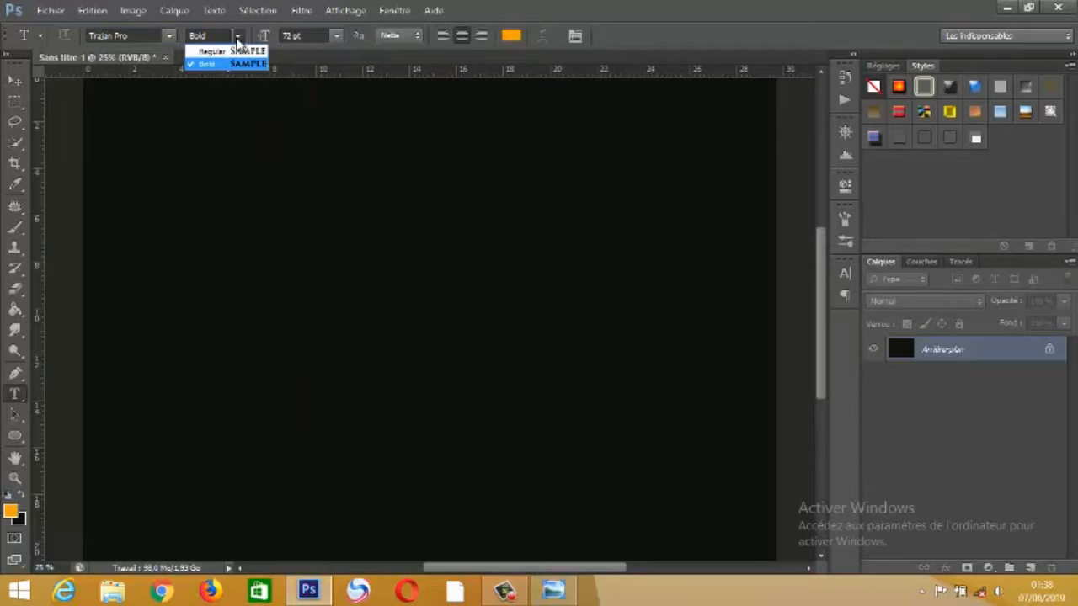
{"action": "left_click", "coordinate": [323, 114]}
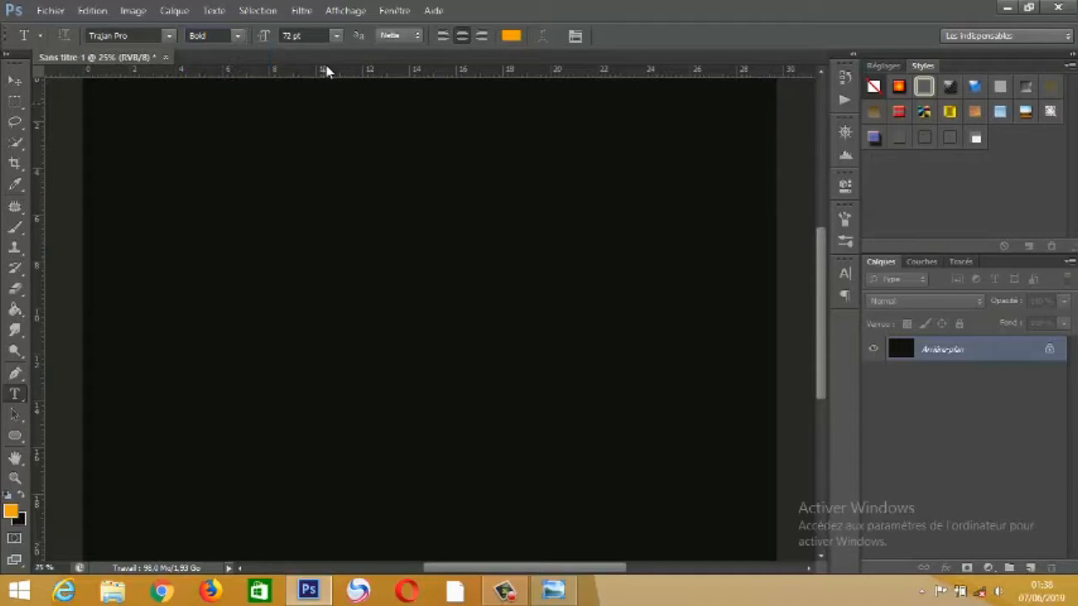
- Add the first name in capitals as a text layer and move it near the horizontal centre of the canvas's upper half
{"action": "left_click", "coordinate": [234, 257]}
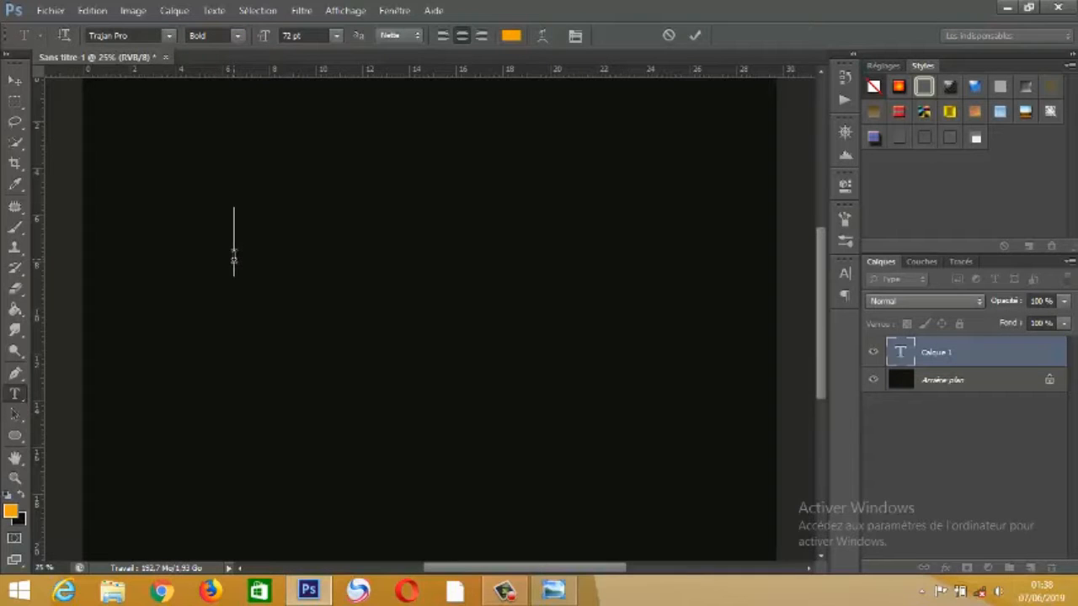
{"action": "type", "text": "JU"}
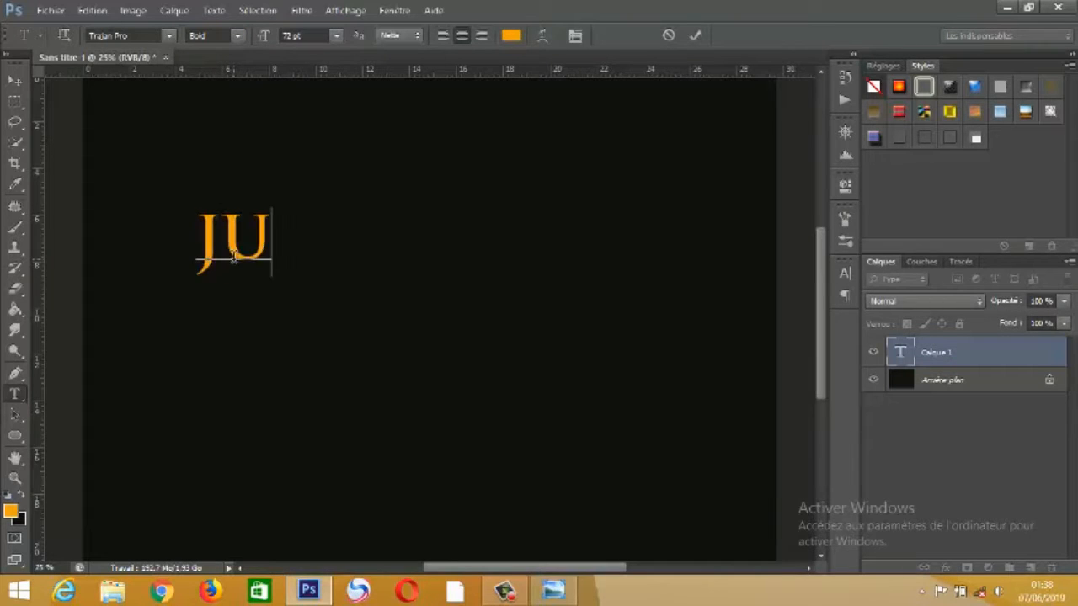
{"action": "type", "text": "DIC"}
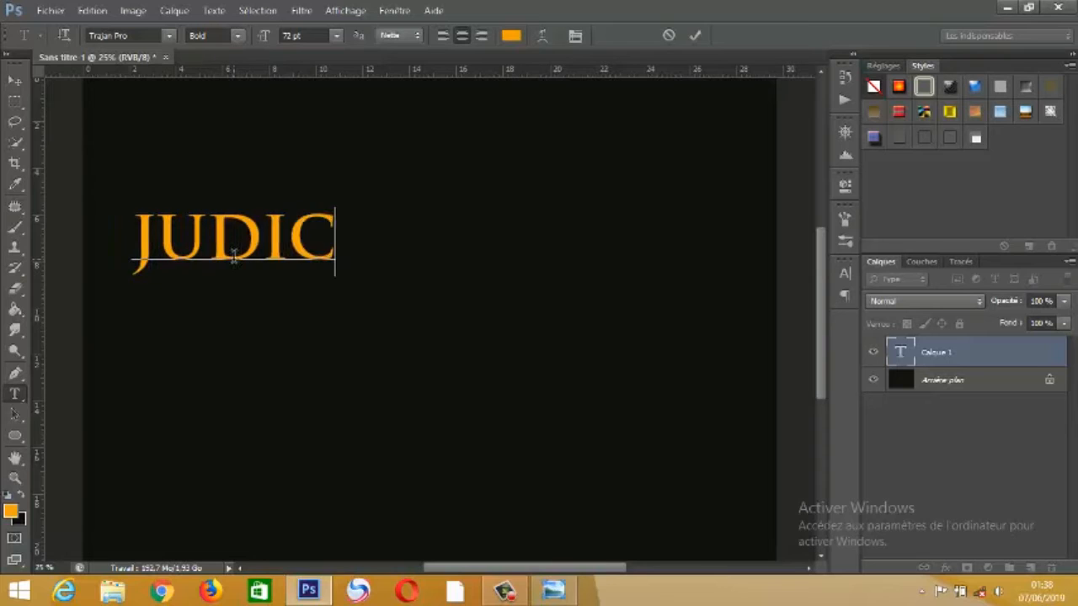
{"action": "type", "text": "AEL"}
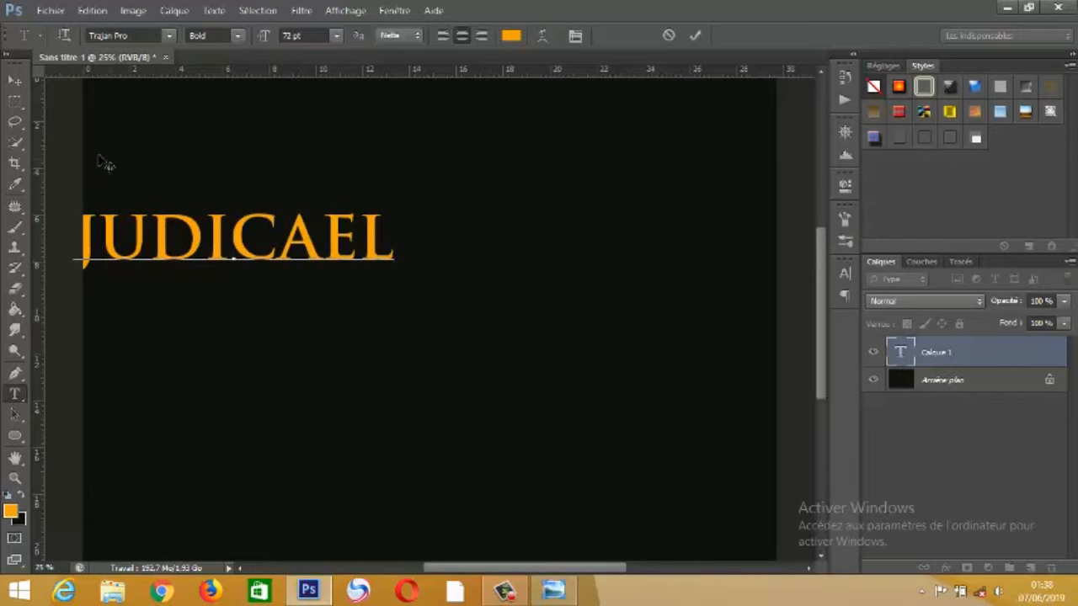
{"action": "left_click", "coordinate": [16, 82]}
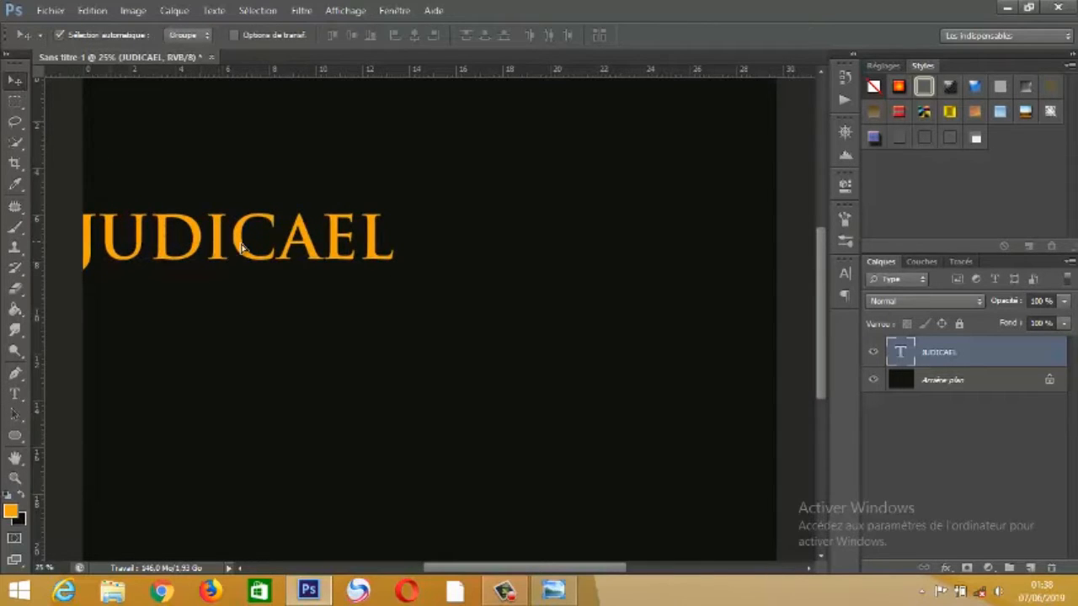
{"action": "left_click_drag", "start_coordinate": [213, 248], "coordinate": [401, 270]}
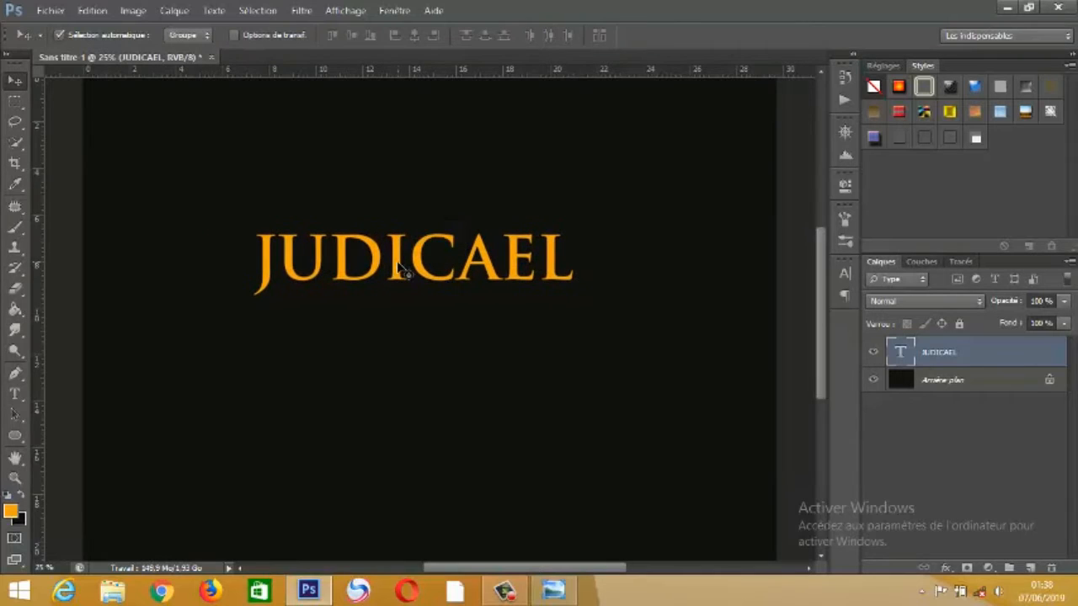
- Stretch the name text to about 157% width and 275% height, and reposition it near the canvas's upper centre
{"action": "key", "text": "ctrl+t"}
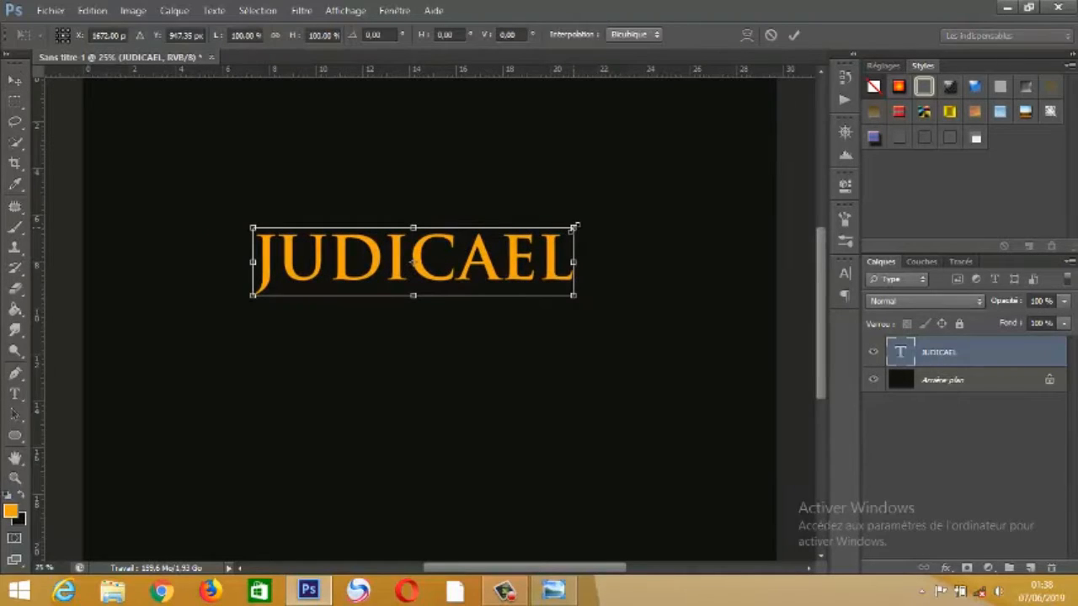
{"action": "left_click_drag", "start_coordinate": [578, 223], "coordinate": [593, 154]}
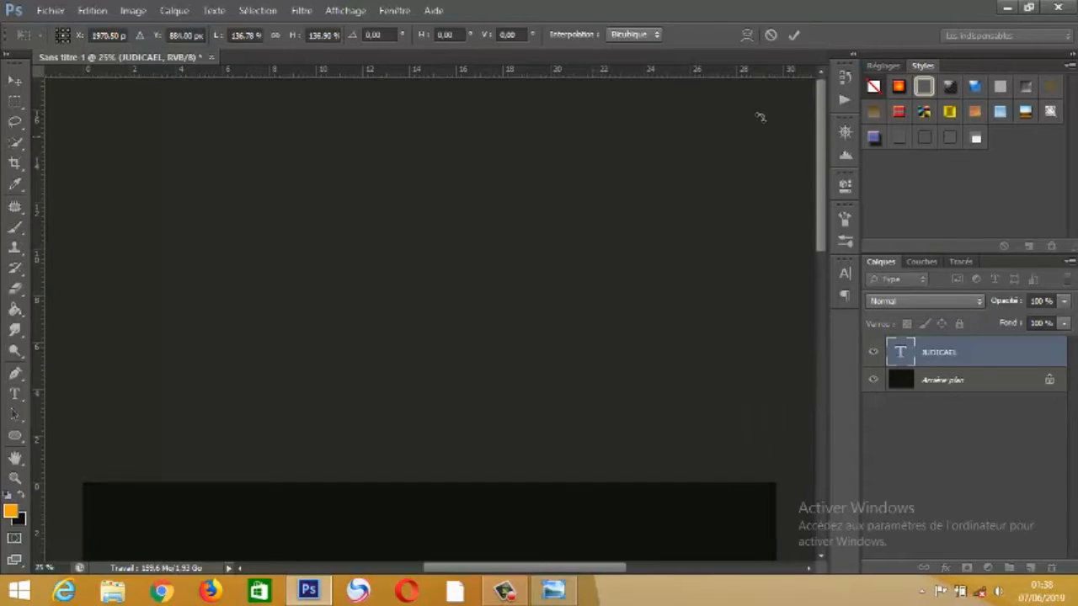
{"action": "left_click_drag", "start_coordinate": [817, 158], "coordinate": [758, 127]}
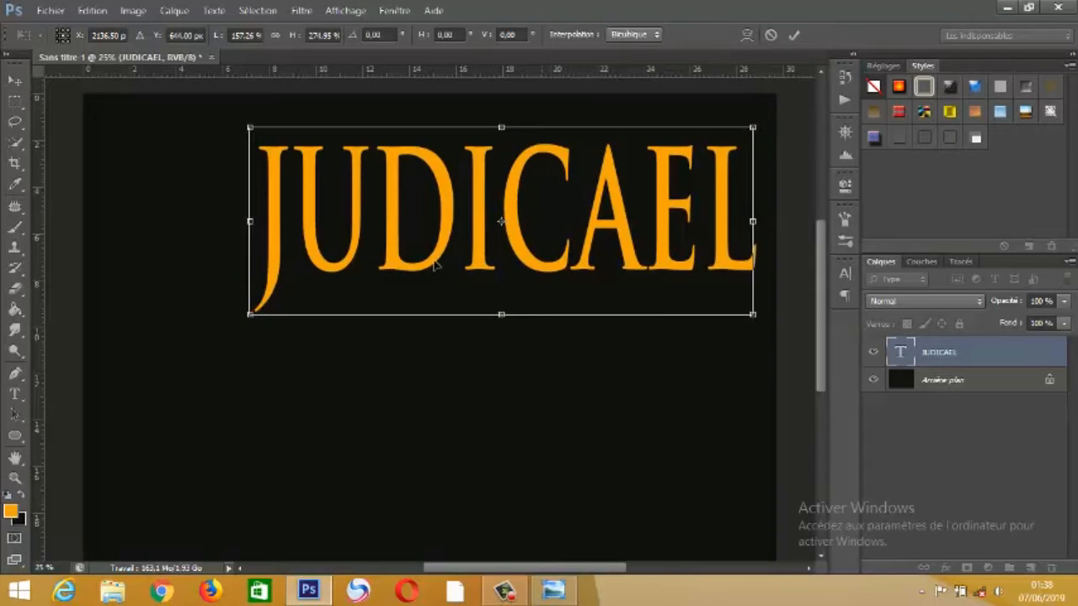
{"action": "left_click_drag", "start_coordinate": [546, 240], "coordinate": [454, 250]}
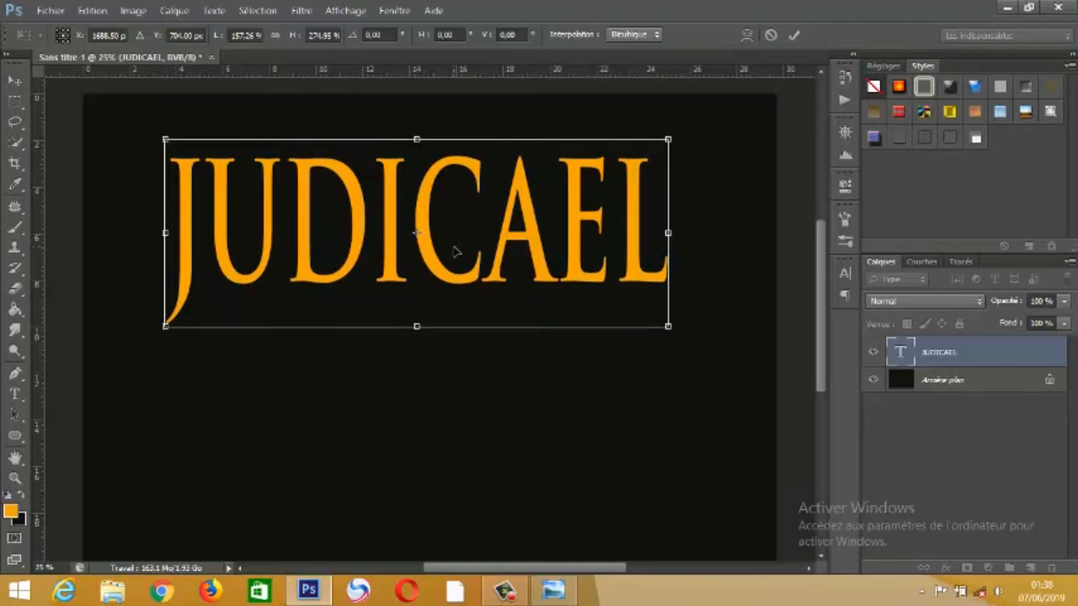
{"action": "left_click", "coordinate": [793, 34]}
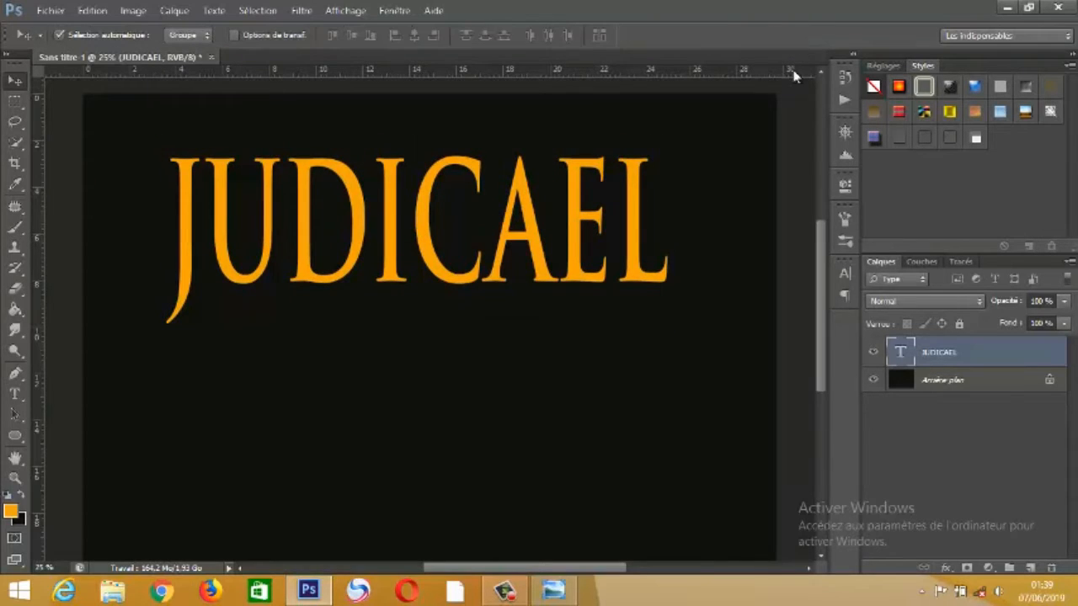
- Apply a Bevel & Emboss (Biseautage & estampage) style to the text layer with depth 276% and size 46 px
{"action": "right_click", "coordinate": [976, 359]}
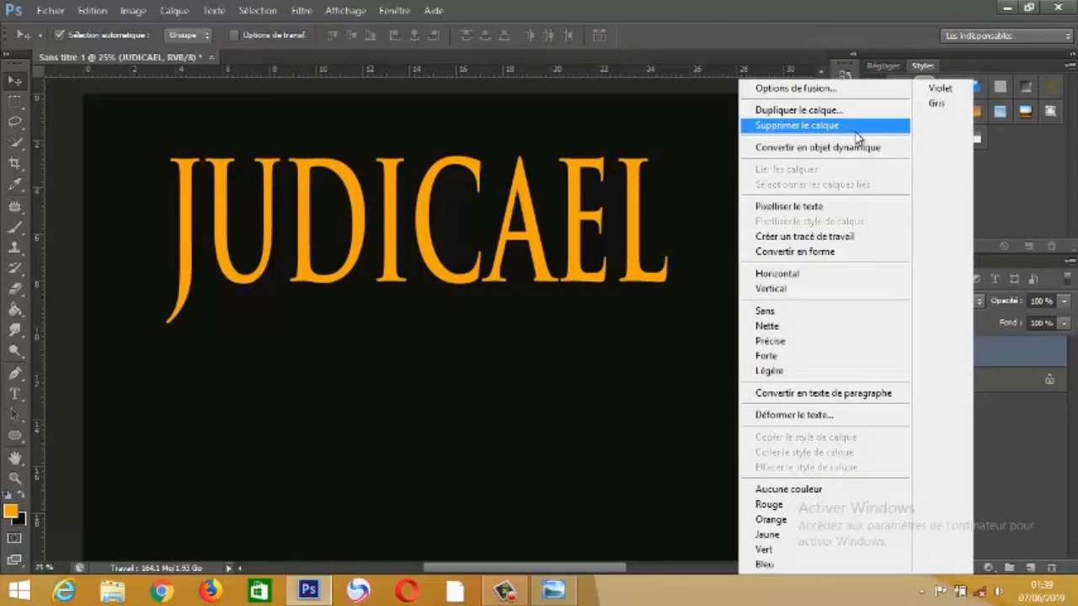
{"action": "left_click", "coordinate": [819, 91]}
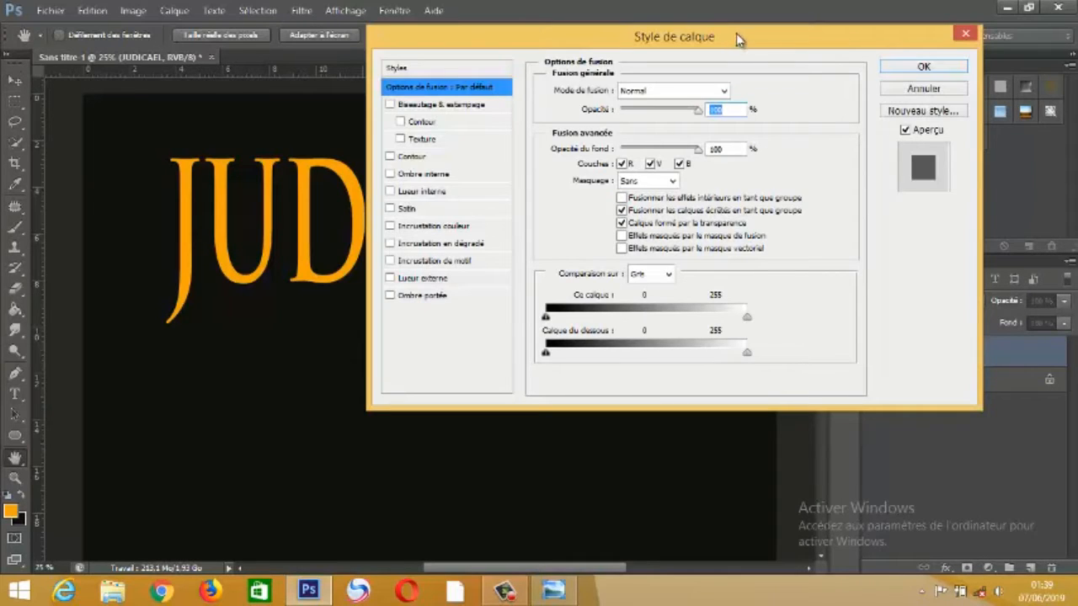
{"action": "left_click_drag", "start_coordinate": [736, 43], "coordinate": [870, 140]}
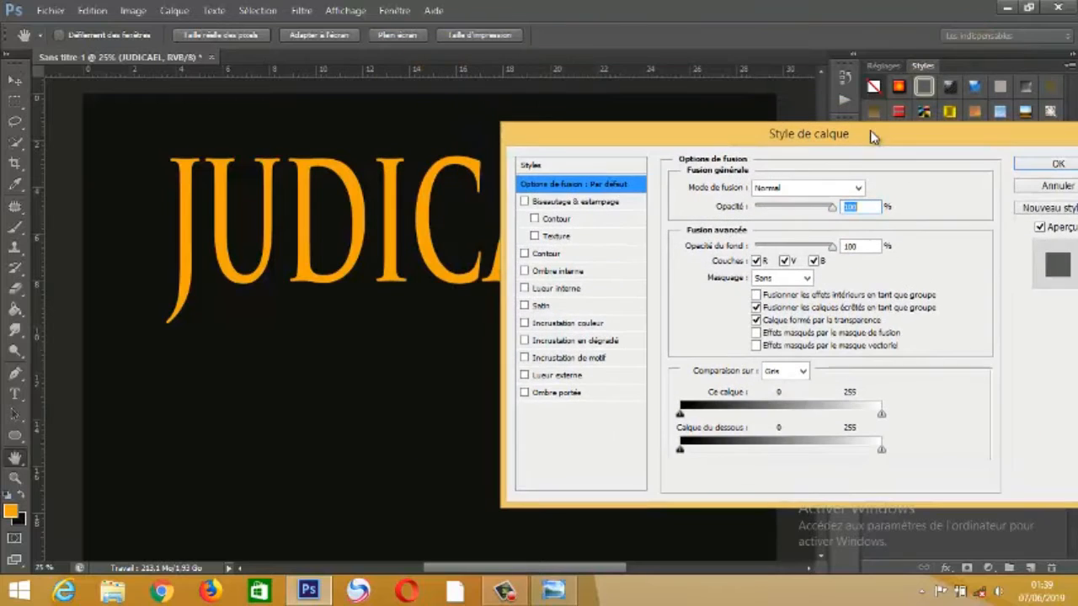
{"action": "left_click", "coordinate": [608, 203]}
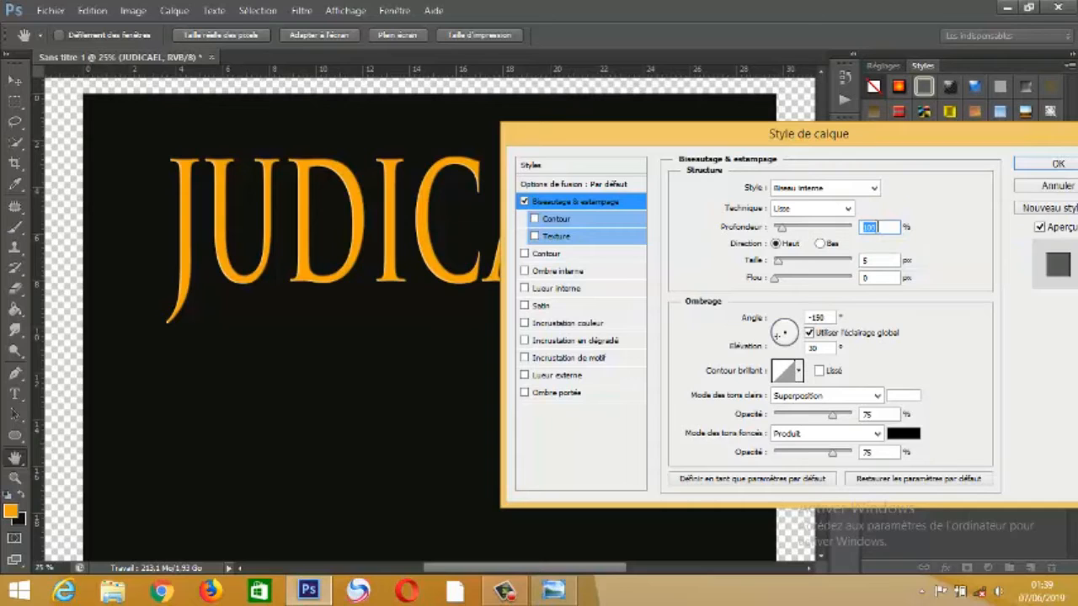
{"action": "type", "text": "2"}
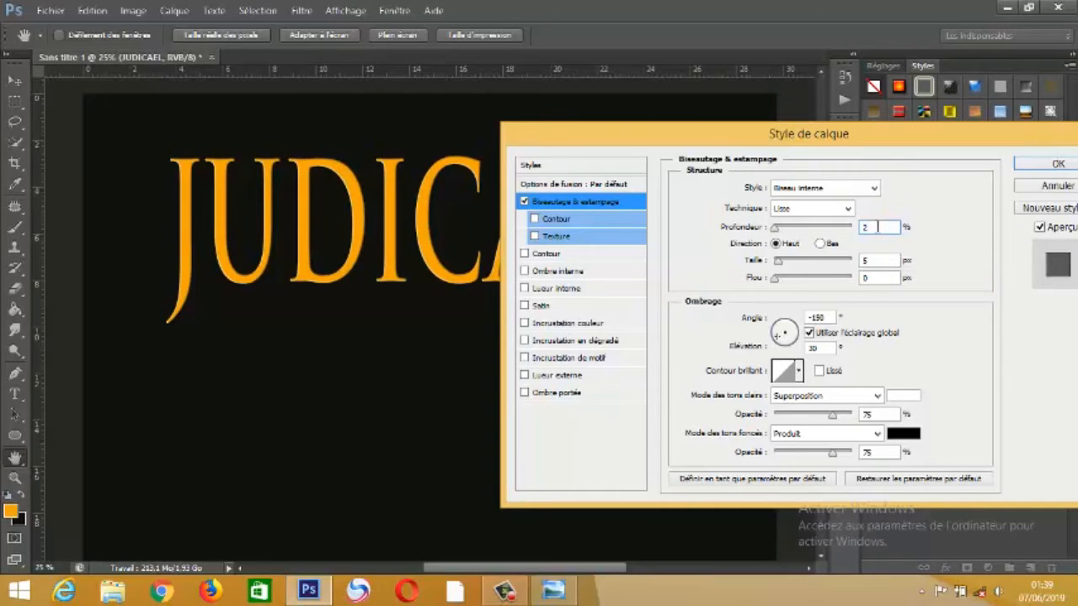
{"action": "type", "text": "76"}
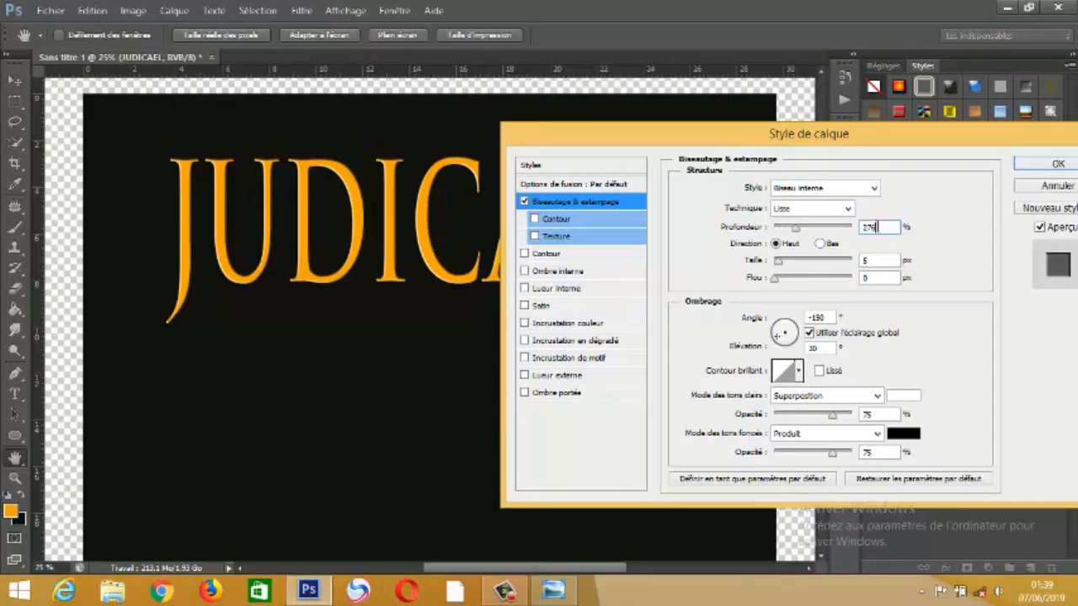
{"action": "left_click", "coordinate": [871, 261]}
{"action": "key", "text": "BackSpace"}
{"action": "type", "text": "4"}
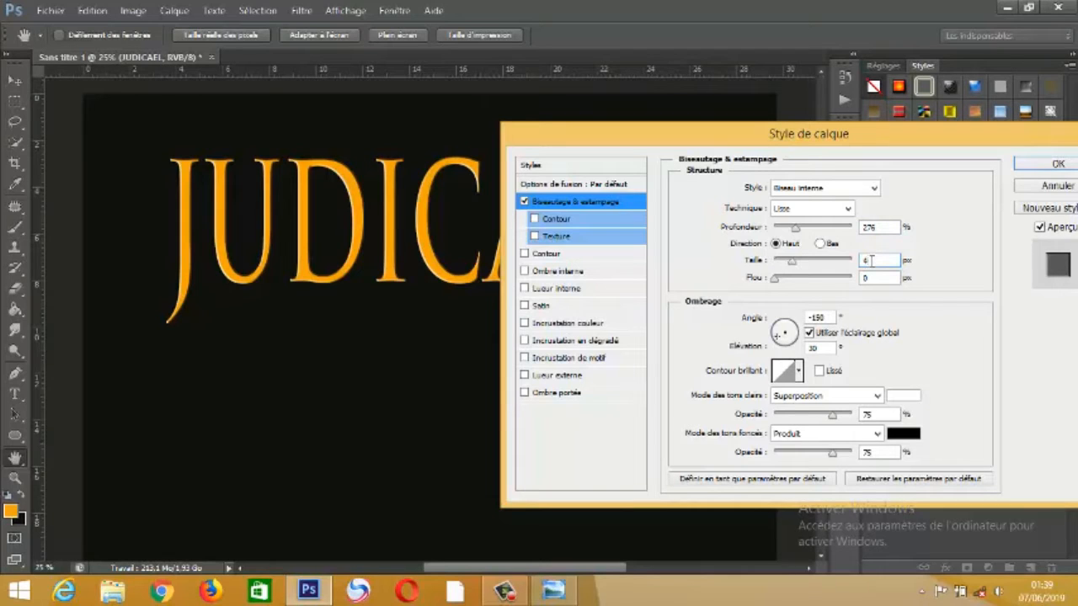
{"action": "type", "text": "6"}
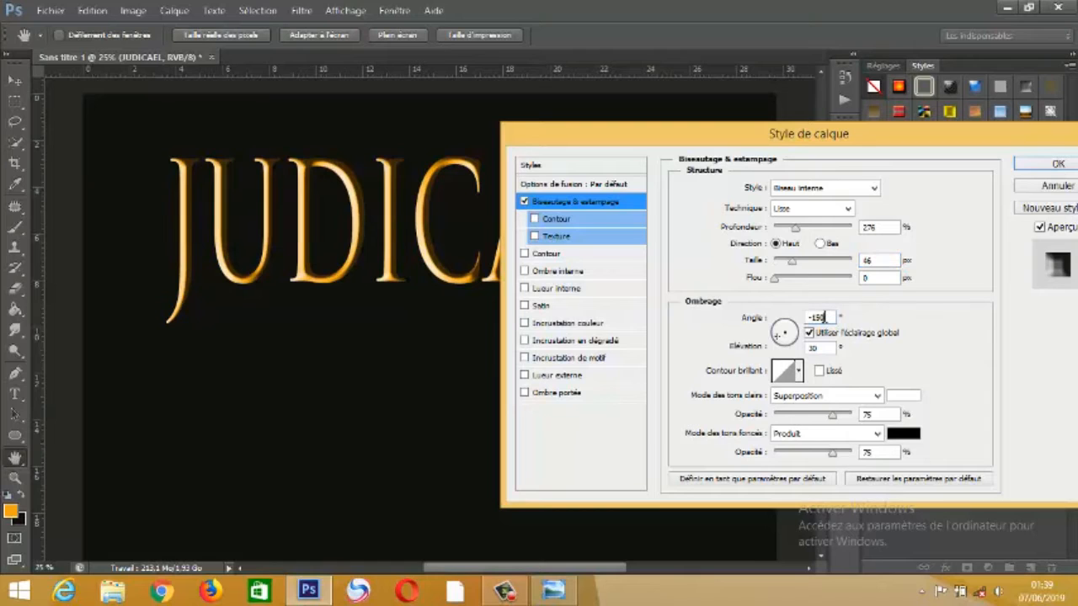
- Set the bevel's lighting angle to 120°, choose the single-peak Ring gloss contour (Contour brillant), and apply the layer style
{"action": "key", "text": "BackSpace"}
{"action": "key", "text": "BackSpace"}
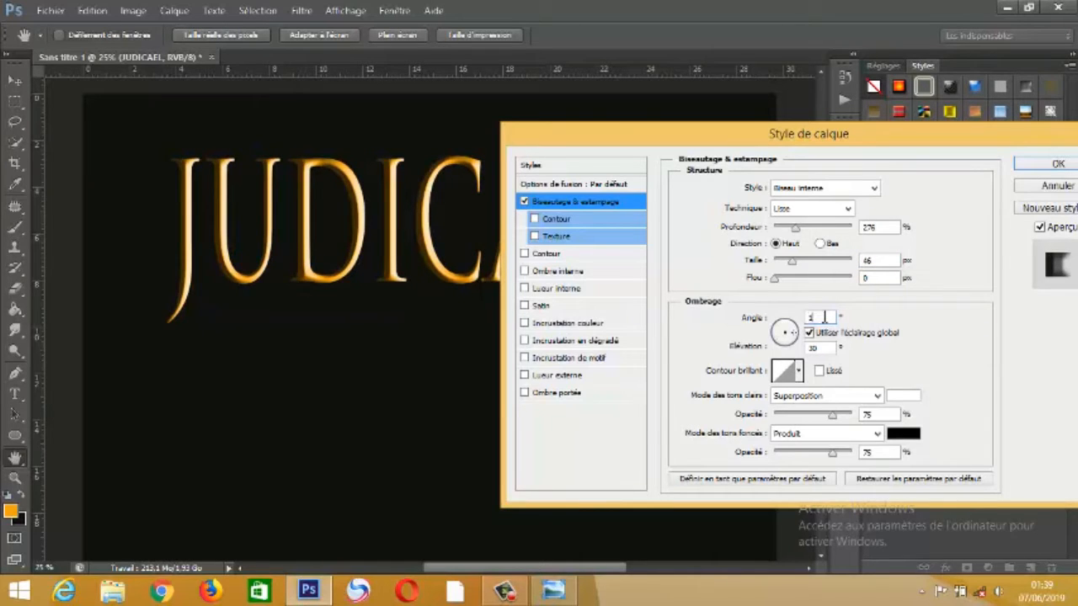
{"action": "type", "text": "20"}
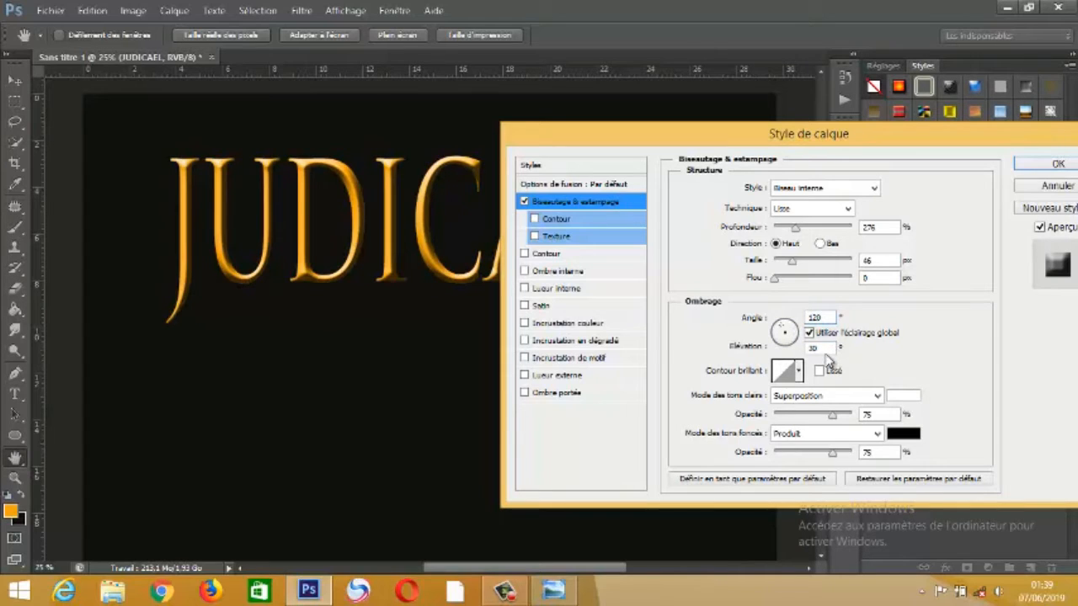
{"action": "left_click", "coordinate": [798, 373]}
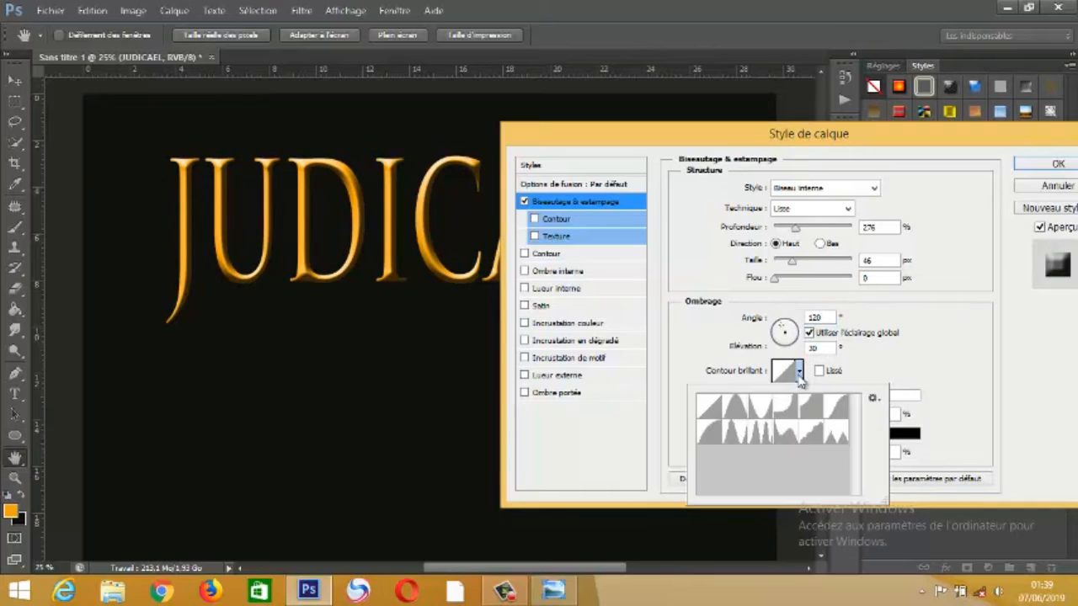
{"action": "left_click", "coordinate": [737, 435]}
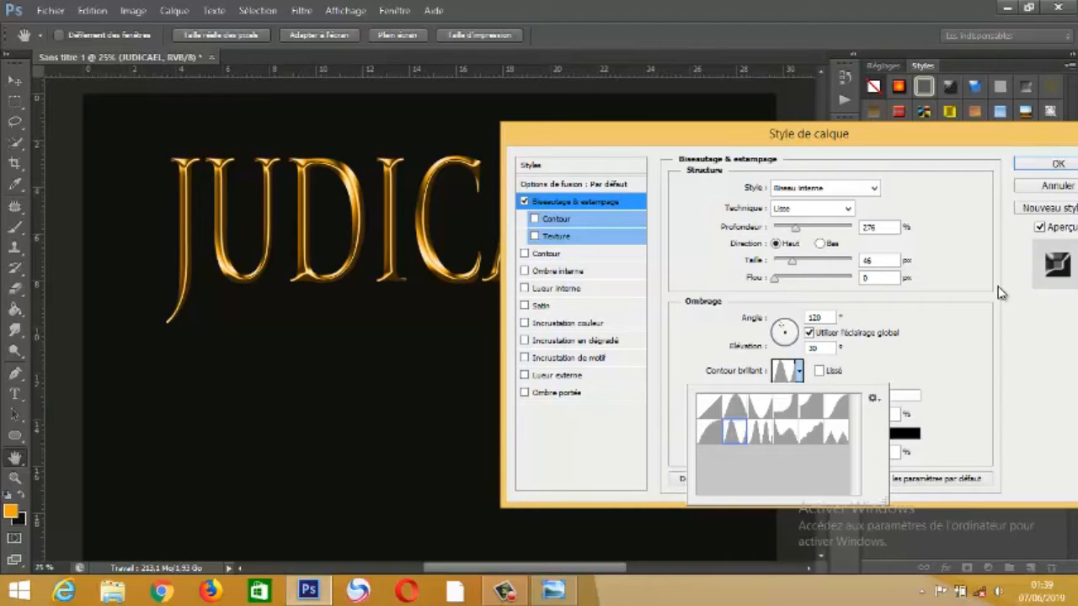
{"action": "left_click", "coordinate": [1053, 168]}
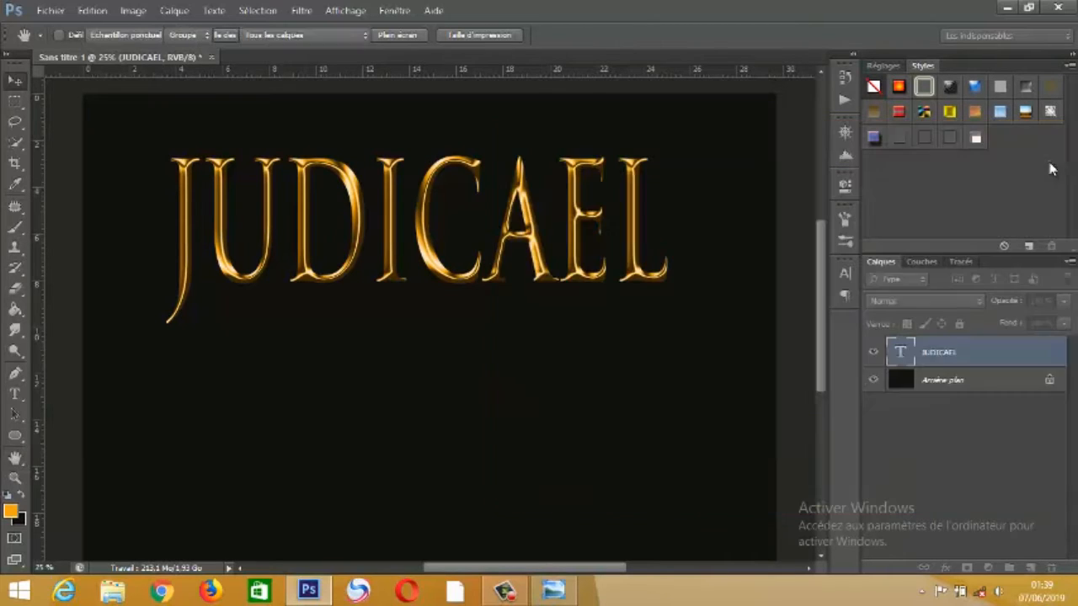
- Duplicate the bevelled name text layer and add a layer mask to the copy
{"action": "key", "text": "v"}
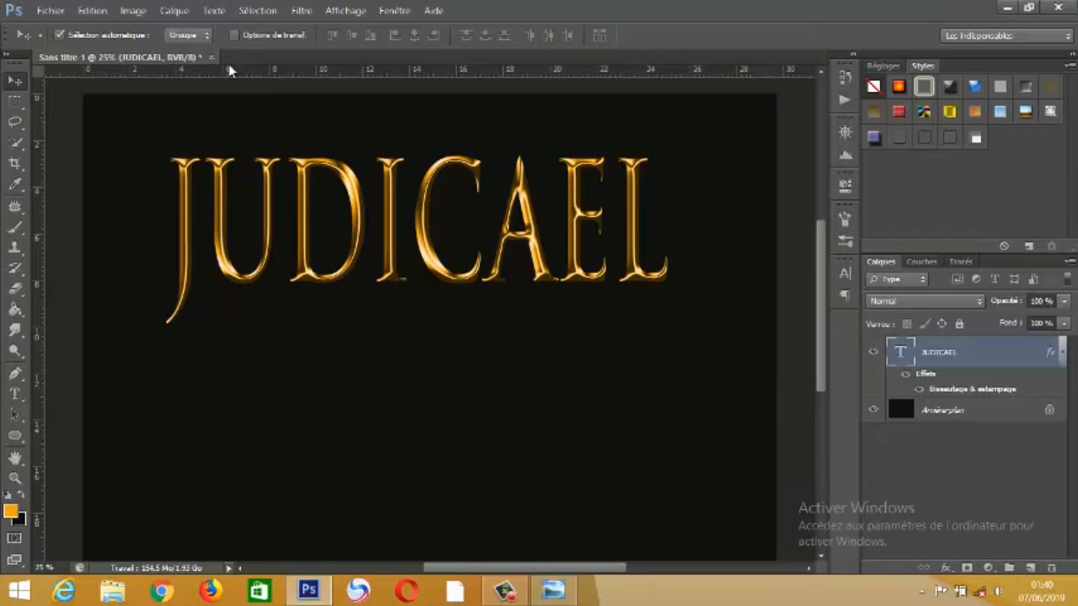
{"action": "left_click", "coordinate": [174, 10]}
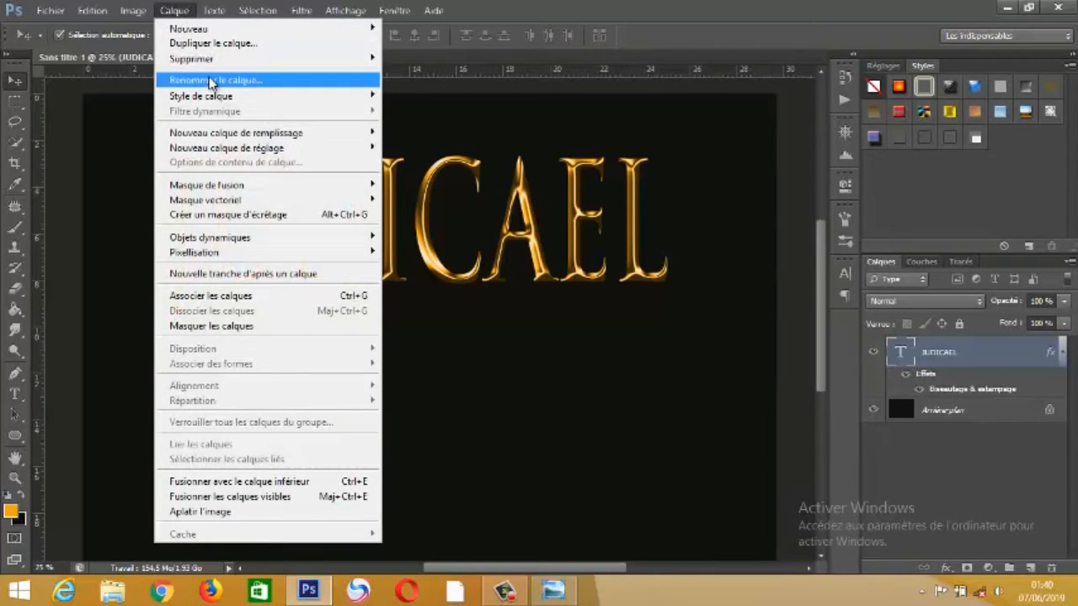
{"action": "left_click", "coordinate": [208, 43]}
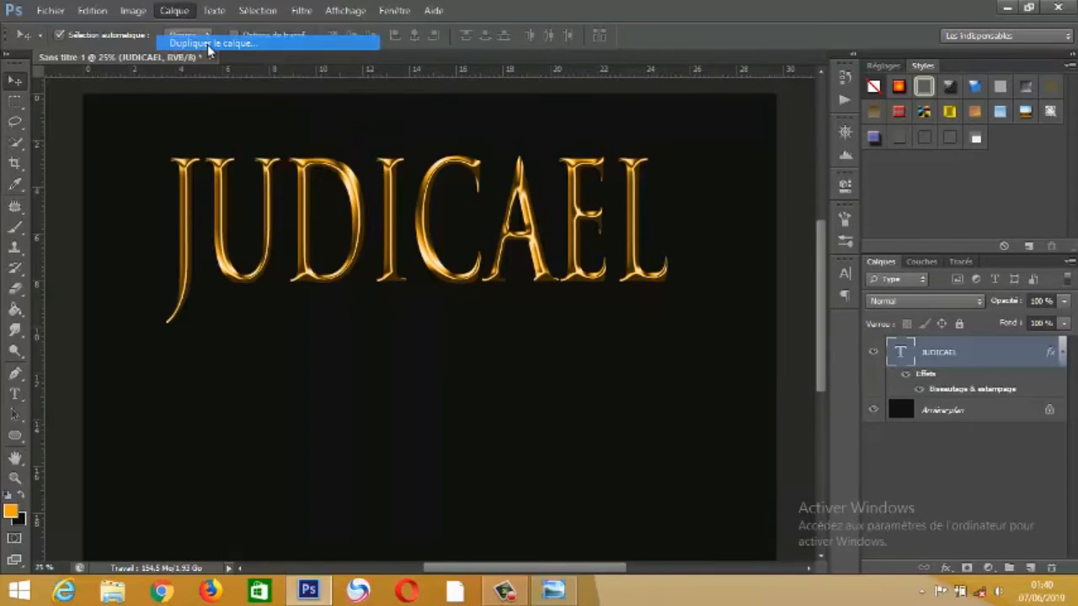
{"action": "left_click", "coordinate": [678, 178]}
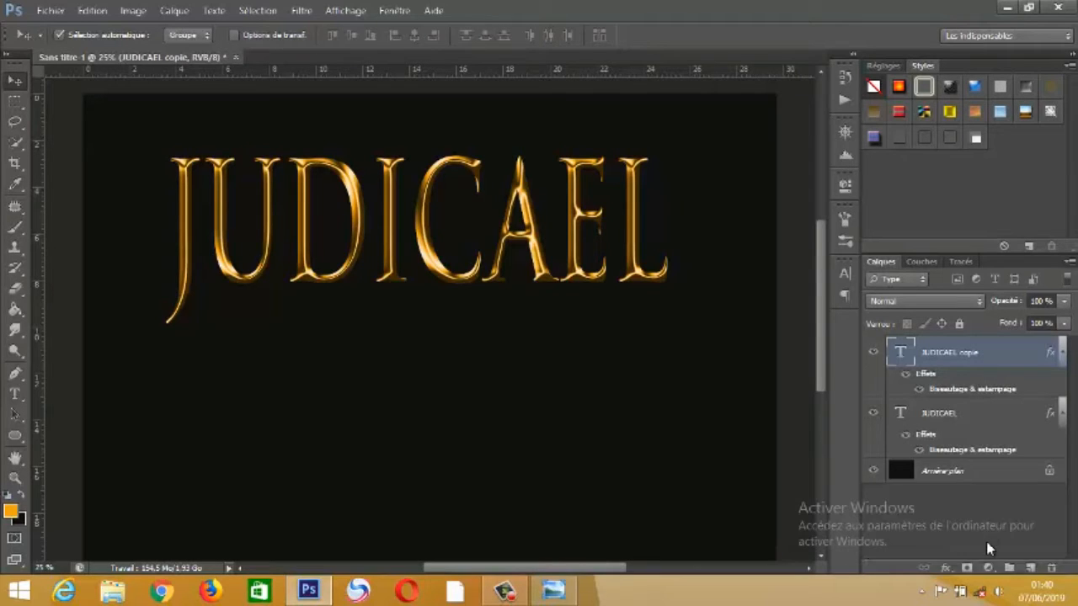
{"action": "left_click", "coordinate": [968, 567]}
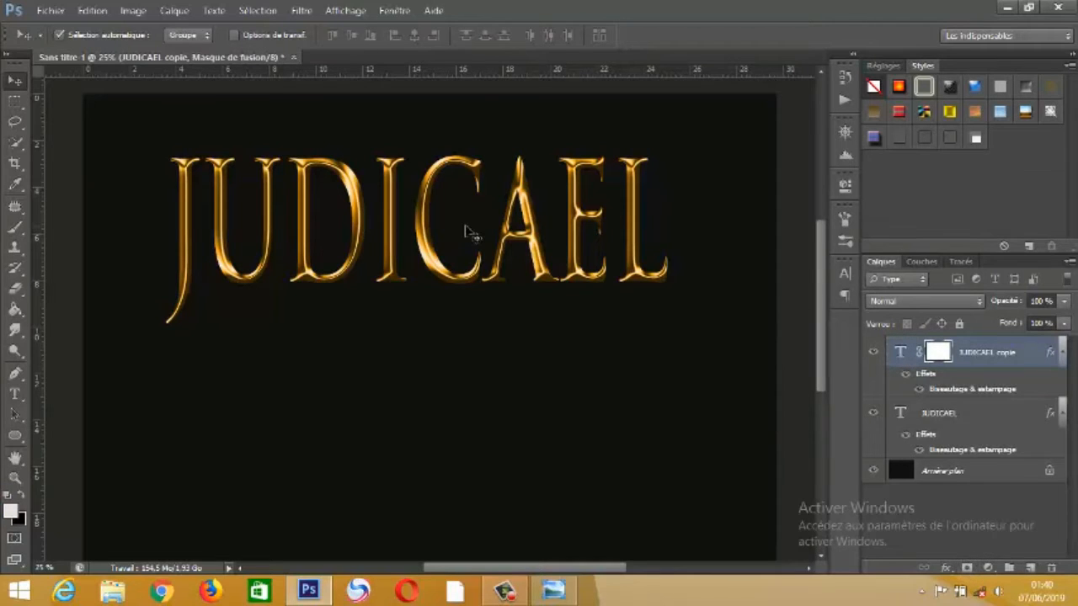
- Flip the copied name vertically and place it directly beneath the original lettering as a reflection
{"action": "key", "text": "ctrl+t"}
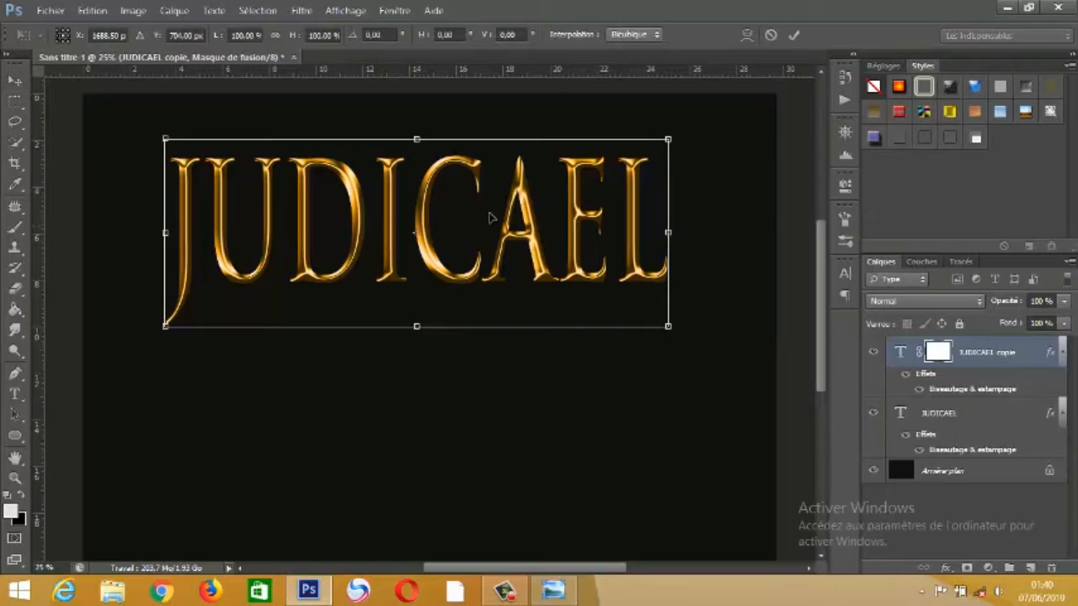
{"action": "right_click", "coordinate": [455, 226]}
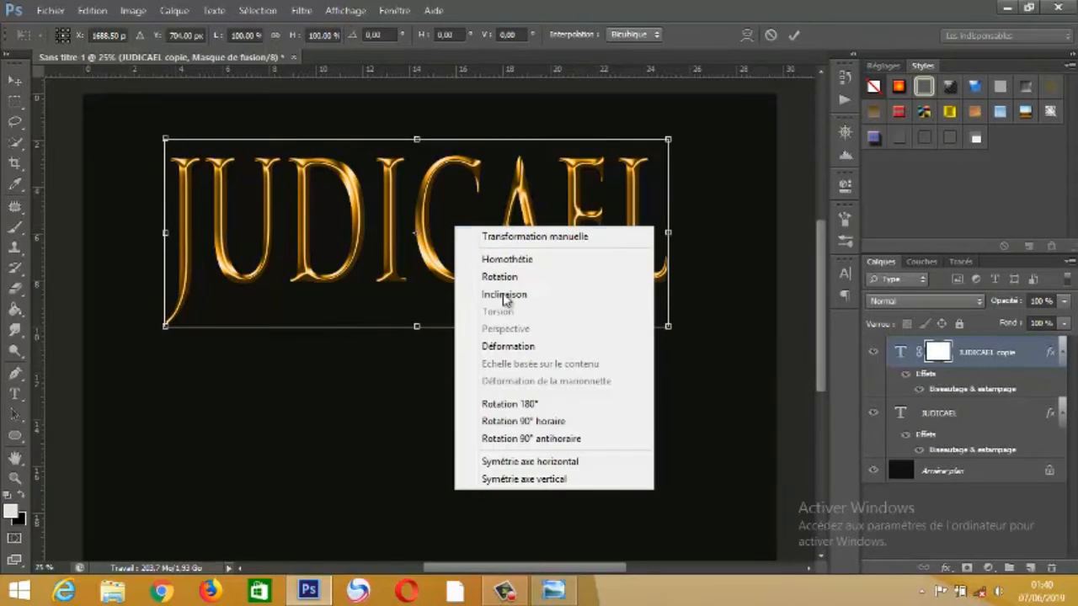
{"action": "left_click", "coordinate": [522, 480]}
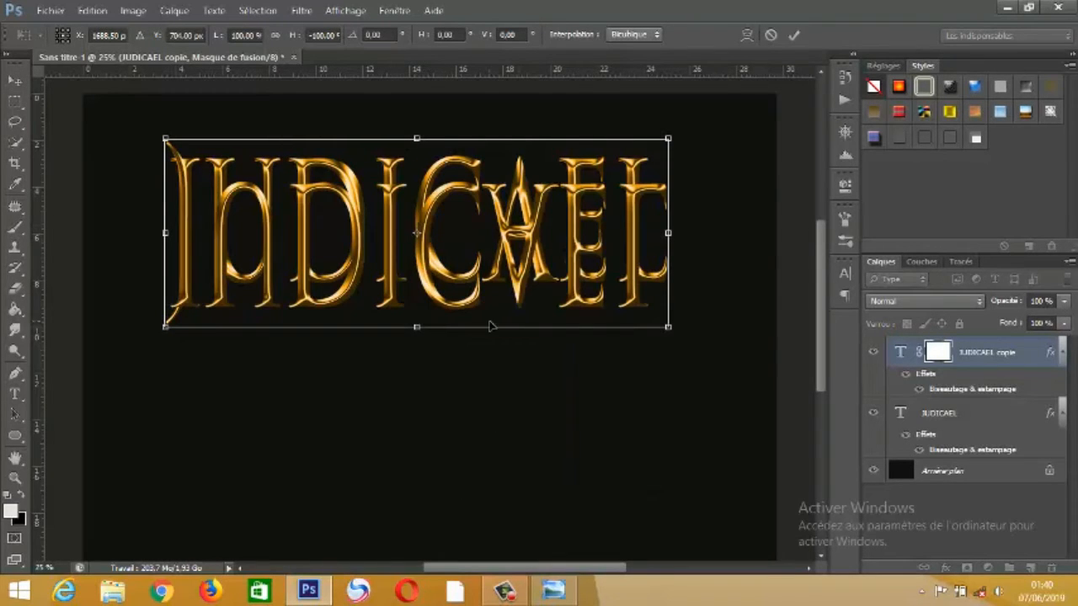
{"action": "left_click_drag", "start_coordinate": [464, 230], "coordinate": [469, 336]}
{"action": "left_click_drag", "start_coordinate": [467, 335], "coordinate": [468, 337]}
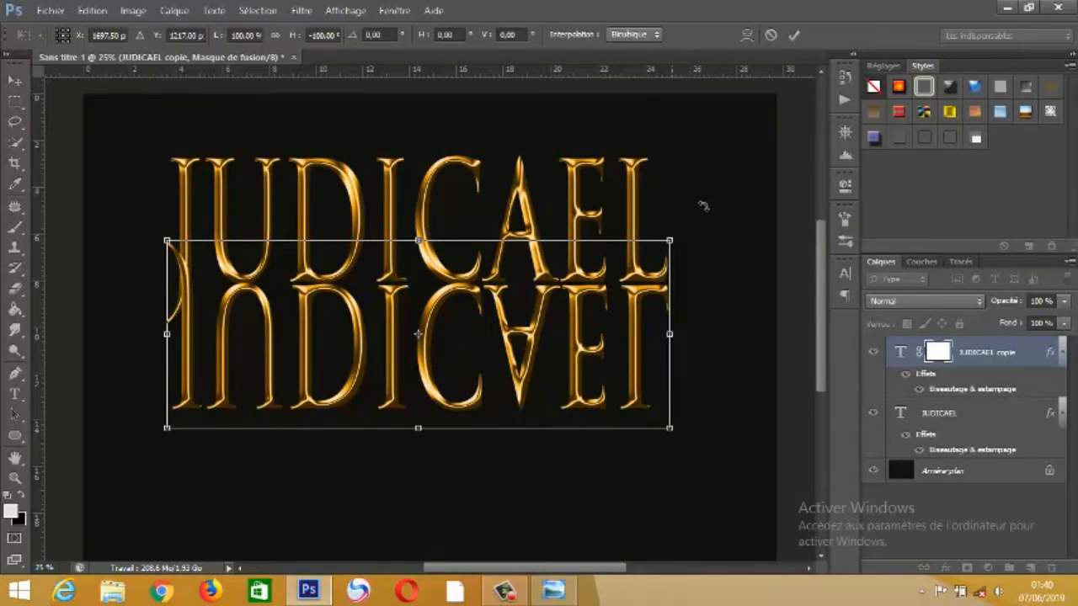
{"action": "left_click", "coordinate": [794, 35]}
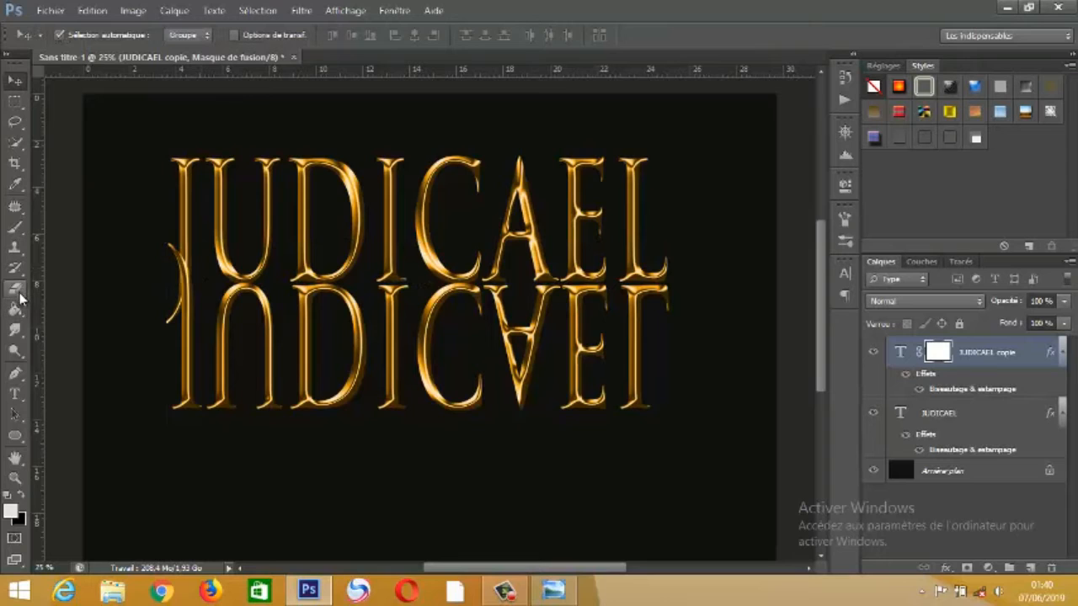
- Fade the flipped copy by drawing a vertical black-to-white reflected gradient on its layer mask
{"action": "left_click_drag", "start_coordinate": [22, 314], "coordinate": [72, 313]}
{"action": "key", "text": "shift+g"}
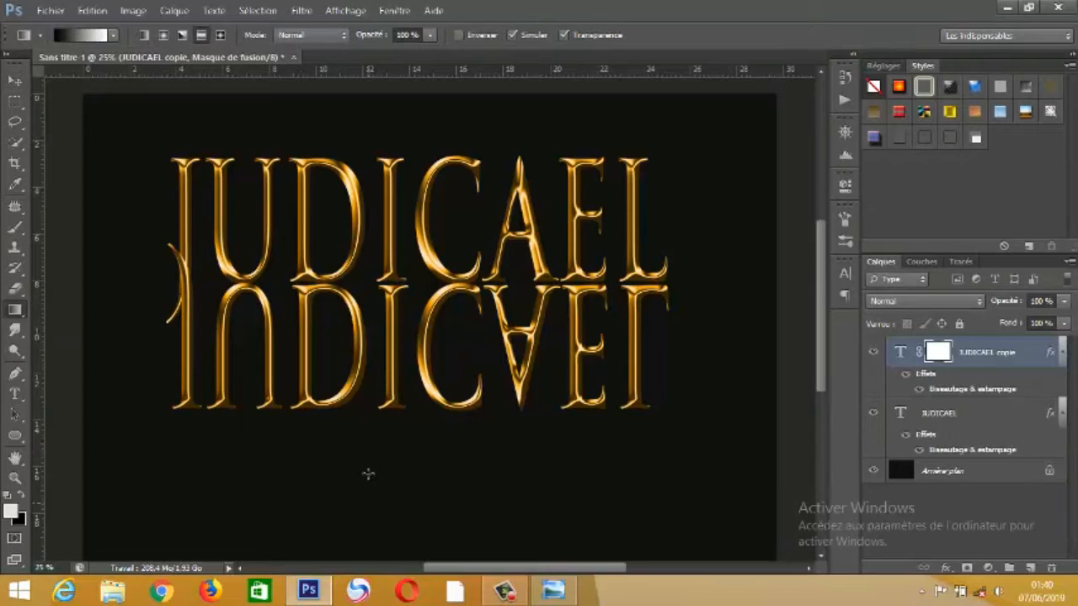
{"action": "left_click_drag", "start_coordinate": [368, 474], "coordinate": [371, 525]}
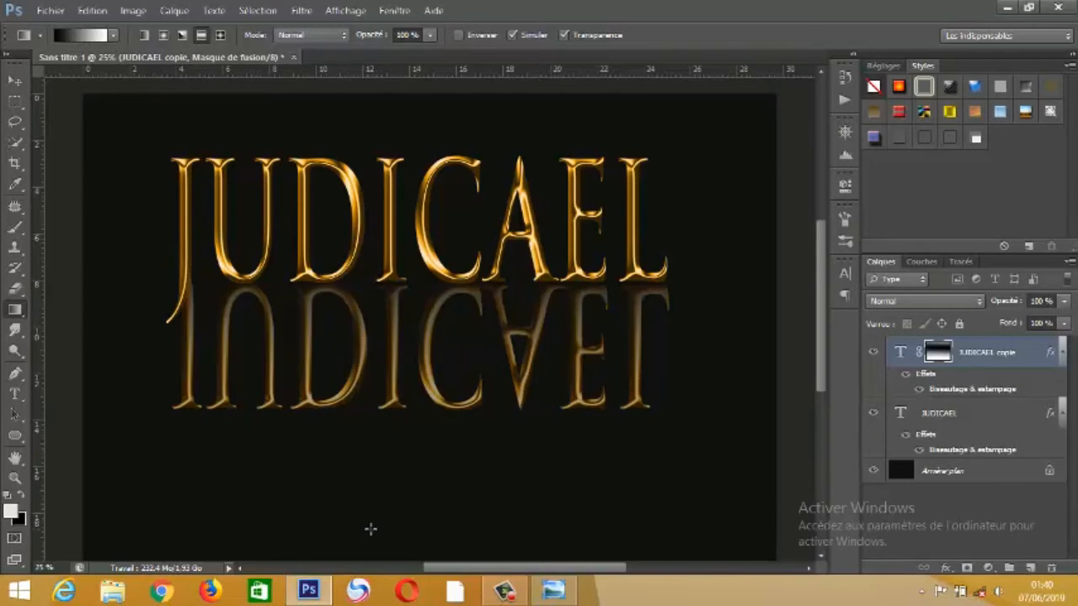
{"action": "left_click_drag", "start_coordinate": [371, 259], "coordinate": [366, 480]}
{"action": "key", "text": "ctrl+z"}
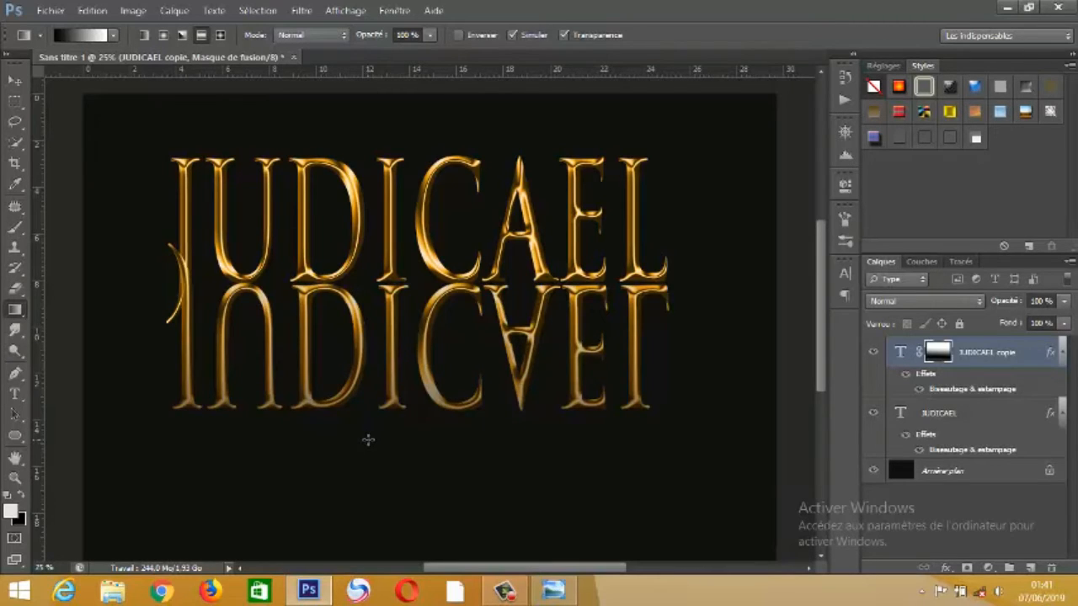
{"action": "key", "text": "ctrl+z"}
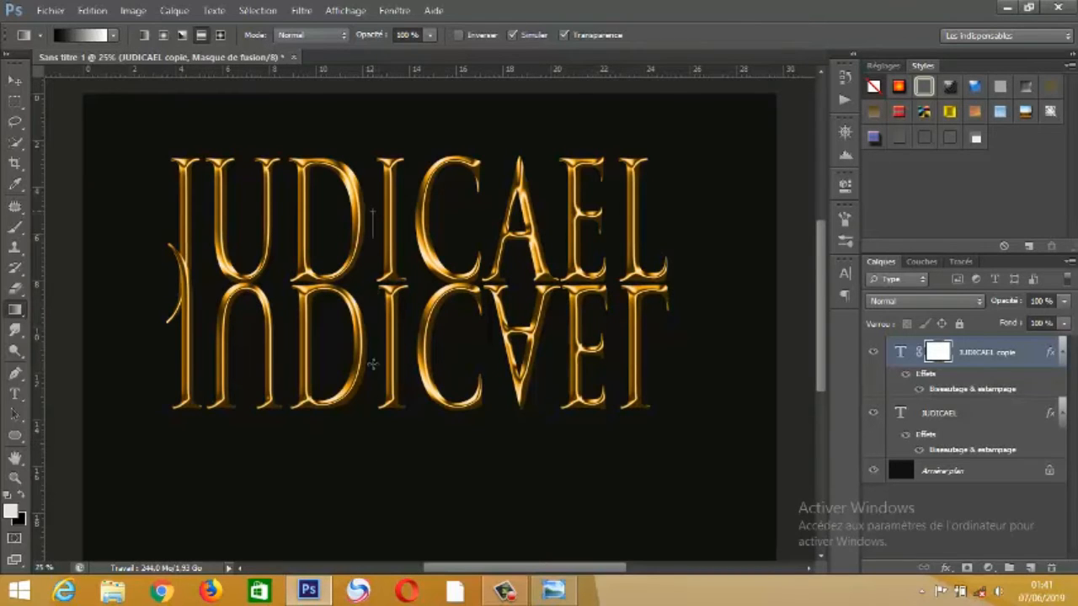
{"action": "left_click_drag", "start_coordinate": [372, 363], "coordinate": [365, 518]}
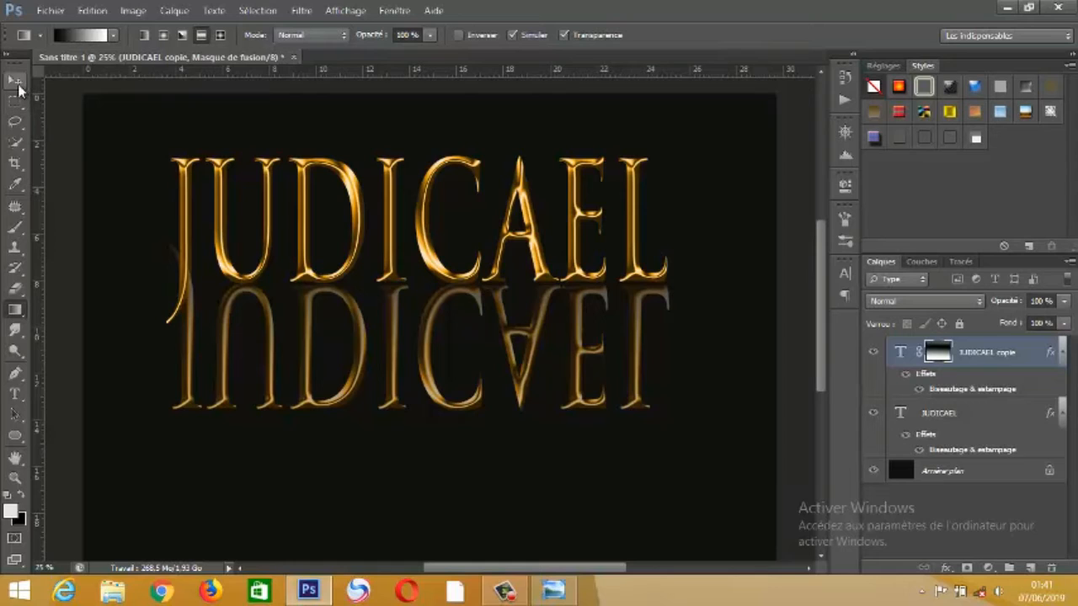
- Erase the upper part of the reflected letters on the layer mask, including the leftover J hook, working across the whole name
{"action": "left_click", "coordinate": [21, 294]}
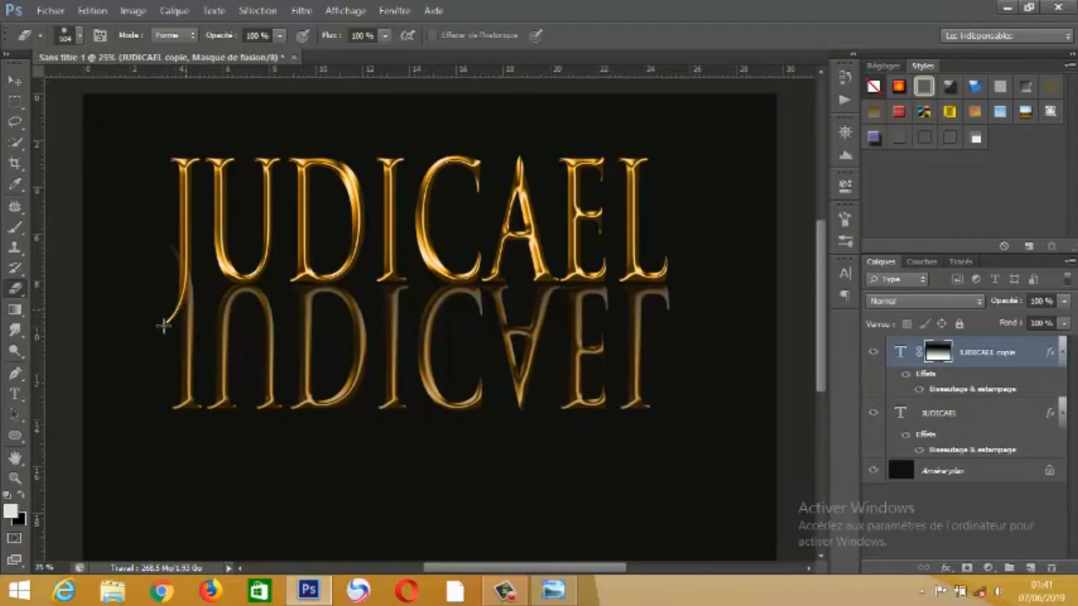
{"action": "left_click", "coordinate": [10, 505]}
{"action": "left_click", "coordinate": [180, 309]}
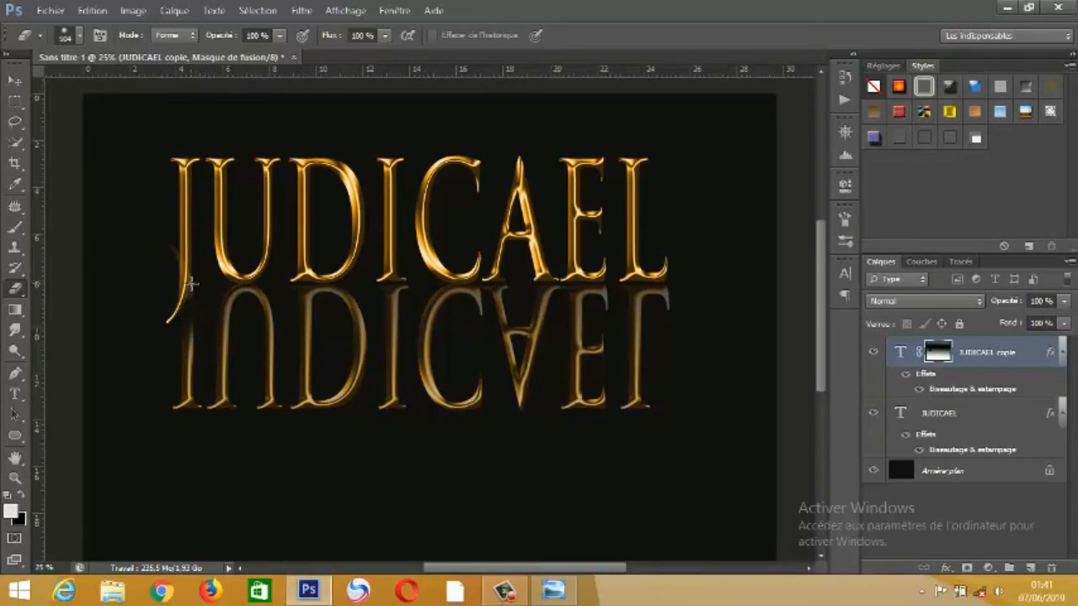
{"action": "left_click_drag", "start_coordinate": [180, 265], "coordinate": [174, 244]}
{"action": "mouse_move", "coordinate": [193, 332]}
{"action": "left_mouse_down"}
{"action": "mouse_move", "coordinate": [262, 287]}
{"action": "mouse_move", "coordinate": [295, 296]}
{"action": "mouse_move", "coordinate": [346, 286]}
{"action": "mouse_move", "coordinate": [366, 299]}
{"action": "mouse_move", "coordinate": [359, 310]}
{"action": "mouse_move", "coordinate": [326, 281]}
{"action": "mouse_move", "coordinate": [293, 280]}
{"action": "mouse_move", "coordinate": [262, 303]}
{"action": "mouse_move", "coordinate": [412, 301]}
{"action": "mouse_move", "coordinate": [408, 286]}
{"action": "mouse_move", "coordinate": [384, 288]}
{"action": "mouse_move", "coordinate": [444, 279]}
{"action": "mouse_move", "coordinate": [492, 287]}
{"action": "mouse_move", "coordinate": [482, 294]}
{"action": "mouse_move", "coordinate": [653, 275]}
{"action": "mouse_move", "coordinate": [505, 298]}
{"action": "left_mouse_up"}
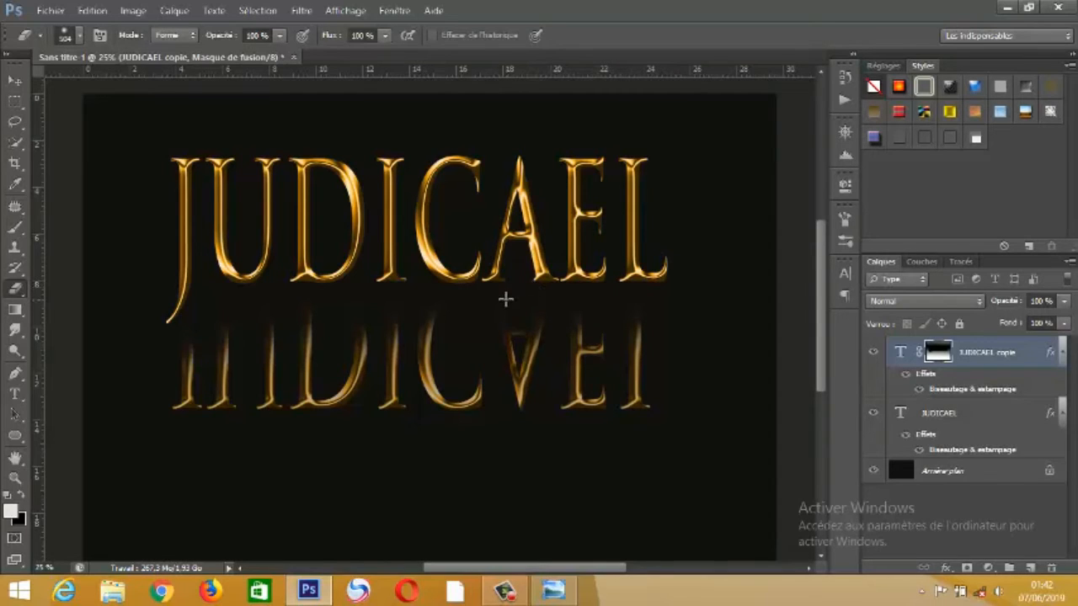
{"action": "mouse_move", "coordinate": [423, 289]}
{"action": "left_mouse_down"}
{"action": "mouse_move", "coordinate": [388, 303]}
{"action": "mouse_move", "coordinate": [251, 308]}
{"action": "mouse_move", "coordinate": [219, 292]}
{"action": "mouse_move", "coordinate": [206, 314]}
{"action": "mouse_move", "coordinate": [357, 324]}
{"action": "mouse_move", "coordinate": [407, 309]}
{"action": "mouse_move", "coordinate": [634, 295]}
{"action": "left_mouse_up"}
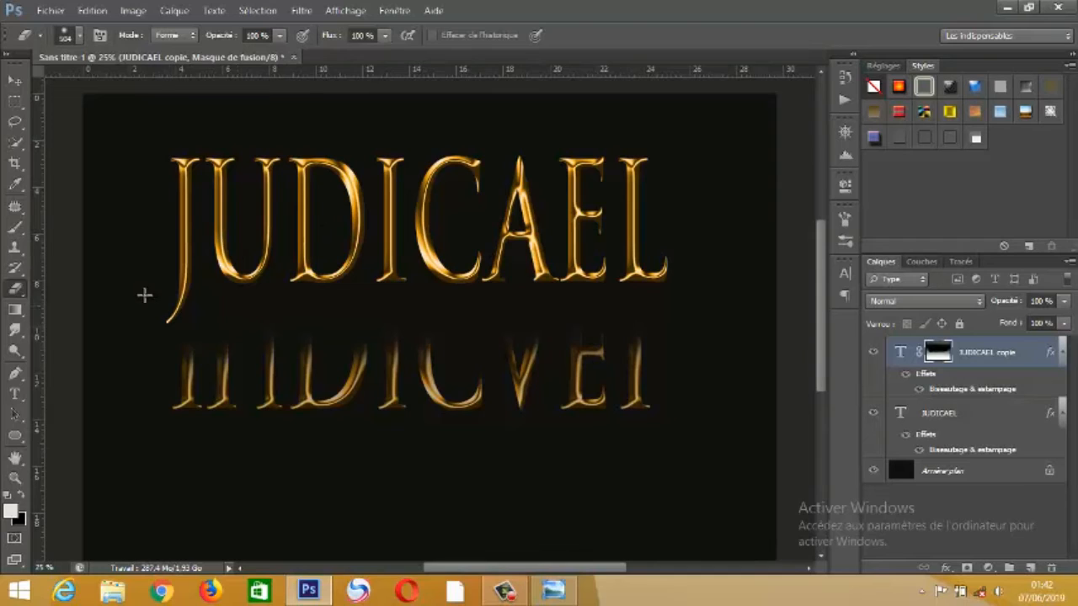
- Skew the reflected copy so its left side slopes downward, with a vertical skew of about -7.64° and about 101.7% width
{"action": "left_click", "coordinate": [14, 80]}
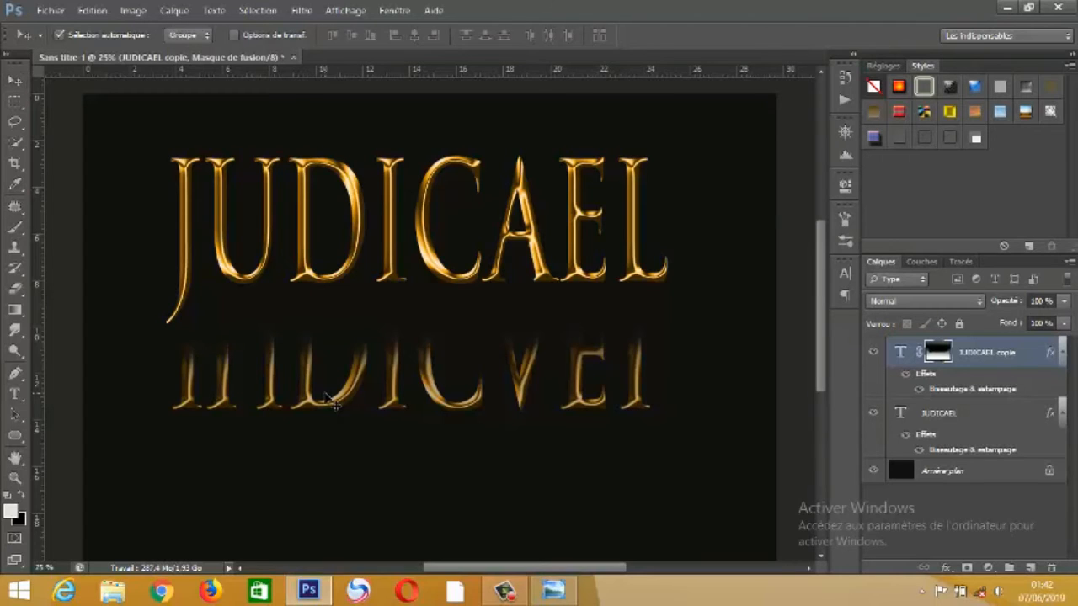
{"action": "key", "text": "ctrl+t"}
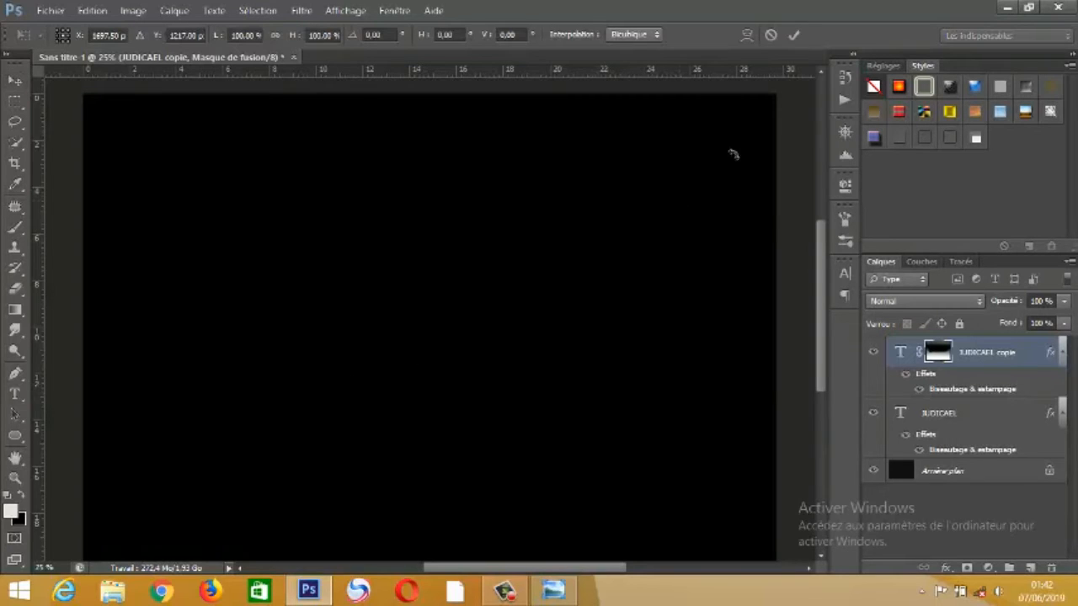
{"action": "left_click", "coordinate": [793, 34]}
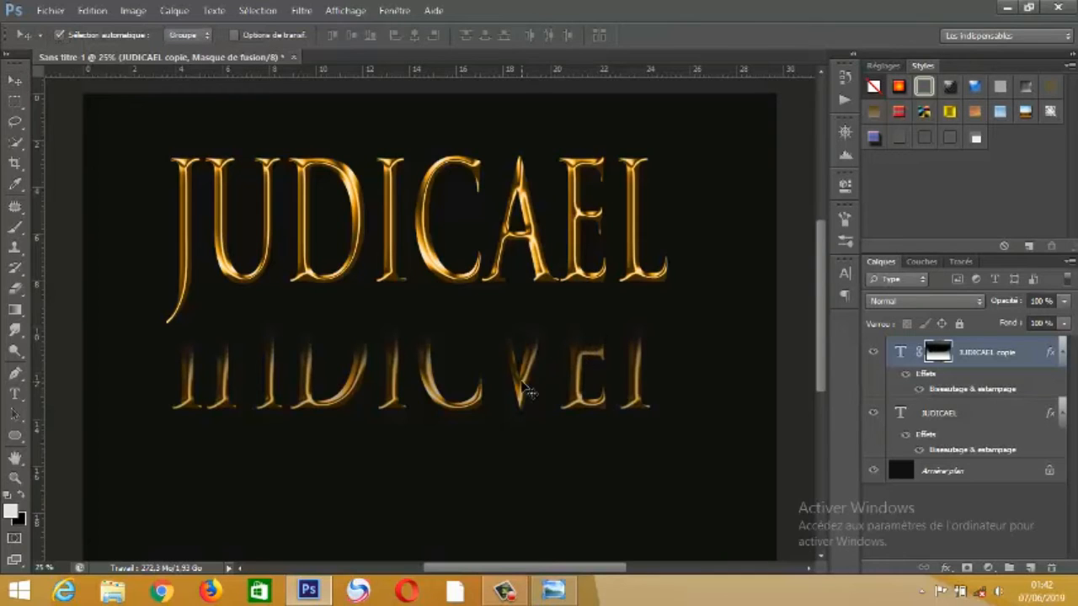
{"action": "key", "text": "ctrl+t"}
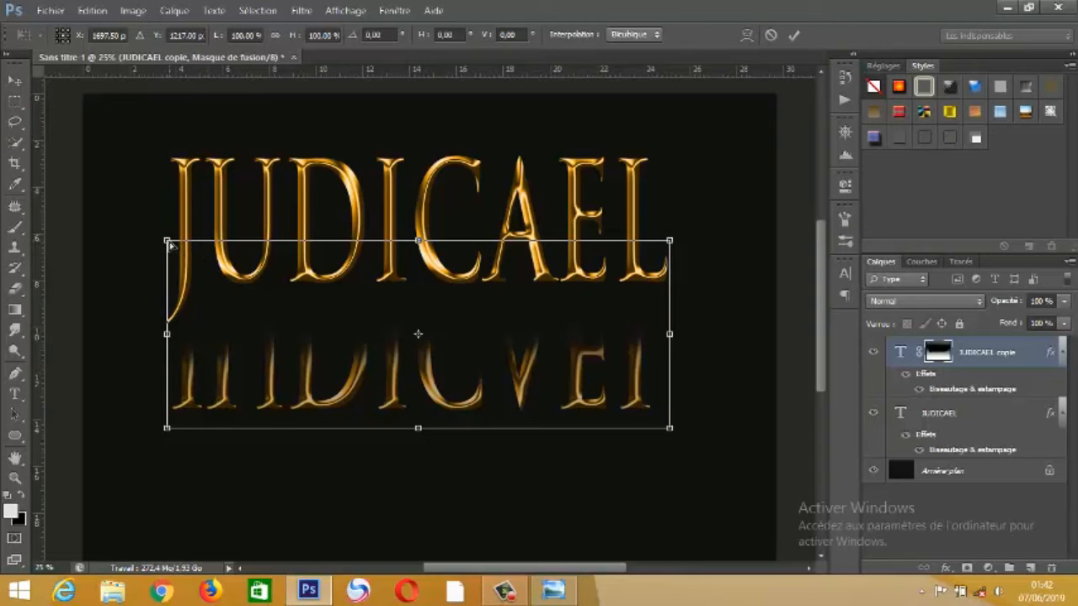
{"action": "left_click_drag", "start_coordinate": [168, 244], "coordinate": [160, 308]}
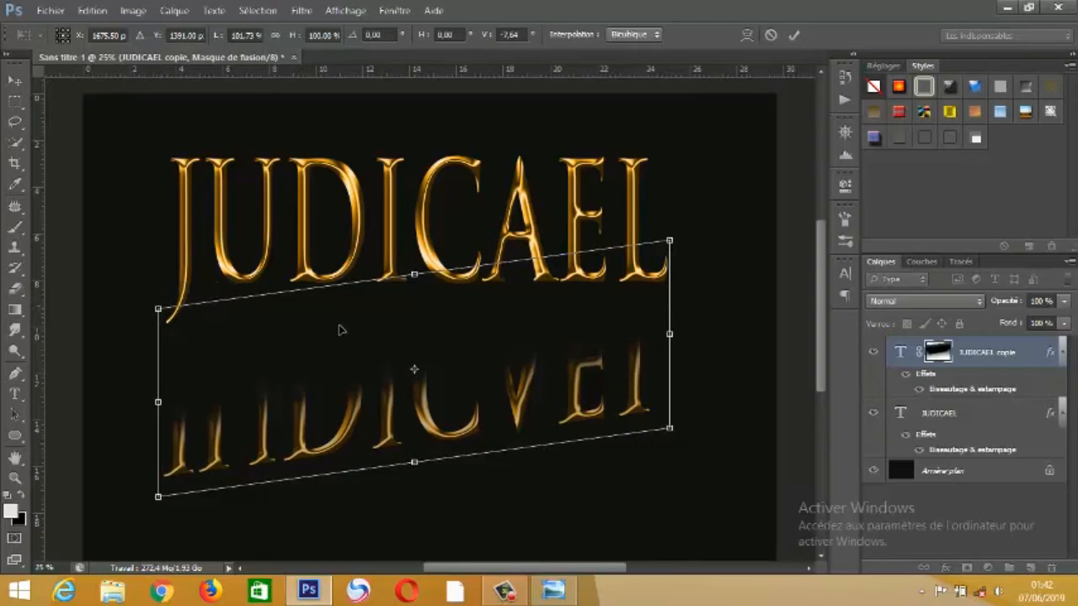
{"action": "left_click", "coordinate": [794, 35]}
- Refine the reflection's slant by adjusting its right corners and rotating it to about -7.5°, with the width at about 103%
{"action": "mouse_move", "coordinate": [671, 244]}
{"action": "left_mouse_down"}
{"action": "mouse_move", "coordinate": [683, 243]}
{"action": "mouse_move", "coordinate": [679, 233]}
{"action": "mouse_move", "coordinate": [688, 303]}
{"action": "mouse_move", "coordinate": [679, 249]}
{"action": "left_mouse_up"}
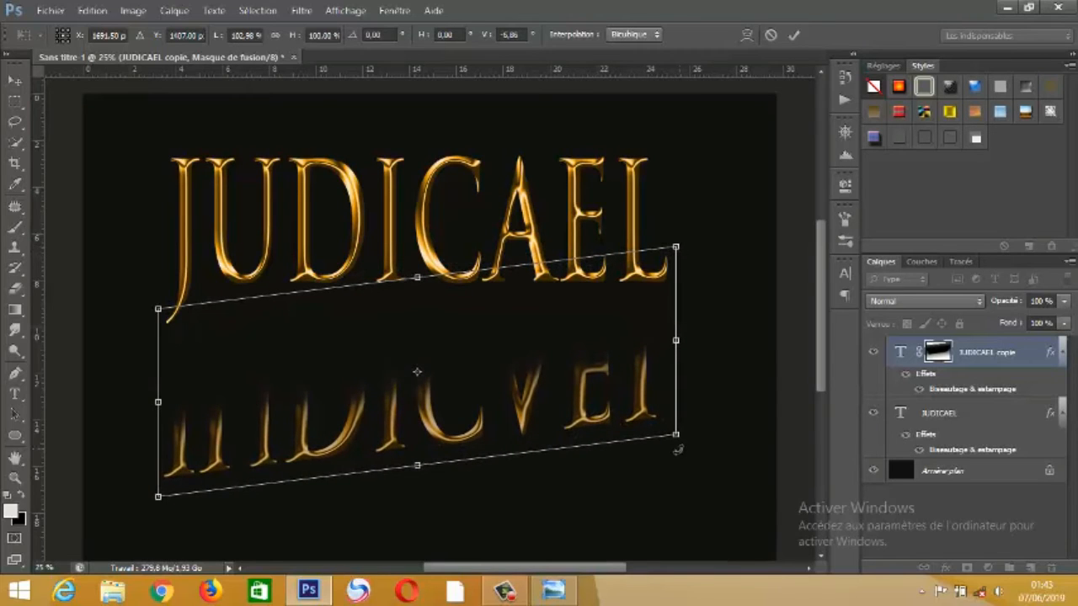
{"action": "mouse_move", "coordinate": [674, 435]}
{"action": "left_mouse_down"}
{"action": "mouse_move", "coordinate": [667, 427]}
{"action": "mouse_move", "coordinate": [690, 435]}
{"action": "mouse_move", "coordinate": [684, 425]}
{"action": "mouse_move", "coordinate": [671, 451]}
{"action": "mouse_move", "coordinate": [674, 443]}
{"action": "left_mouse_up"}
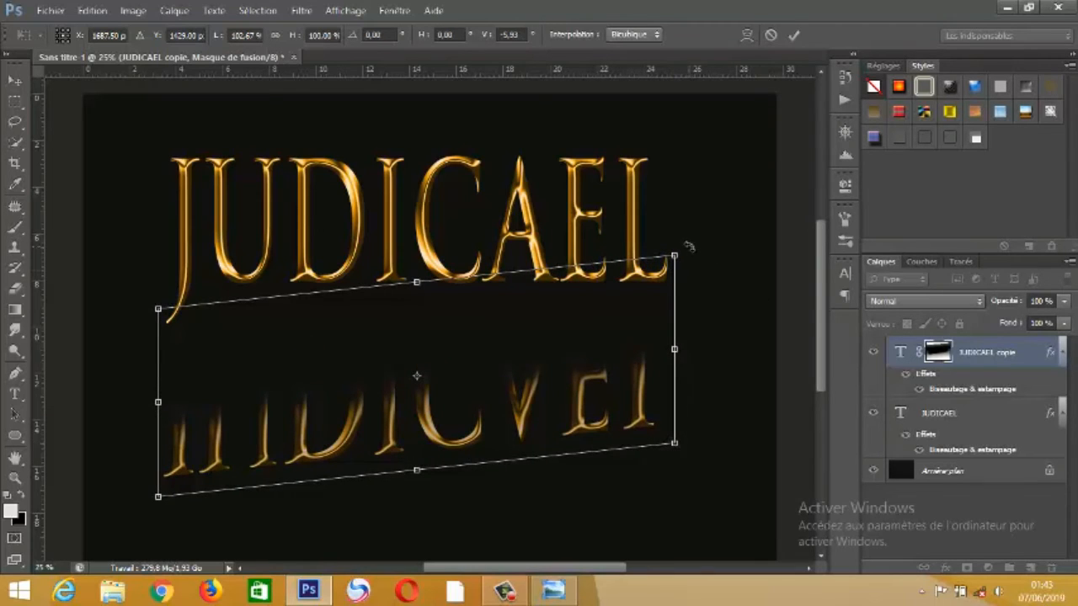
{"action": "left_click_drag", "start_coordinate": [689, 245], "coordinate": [691, 248]}
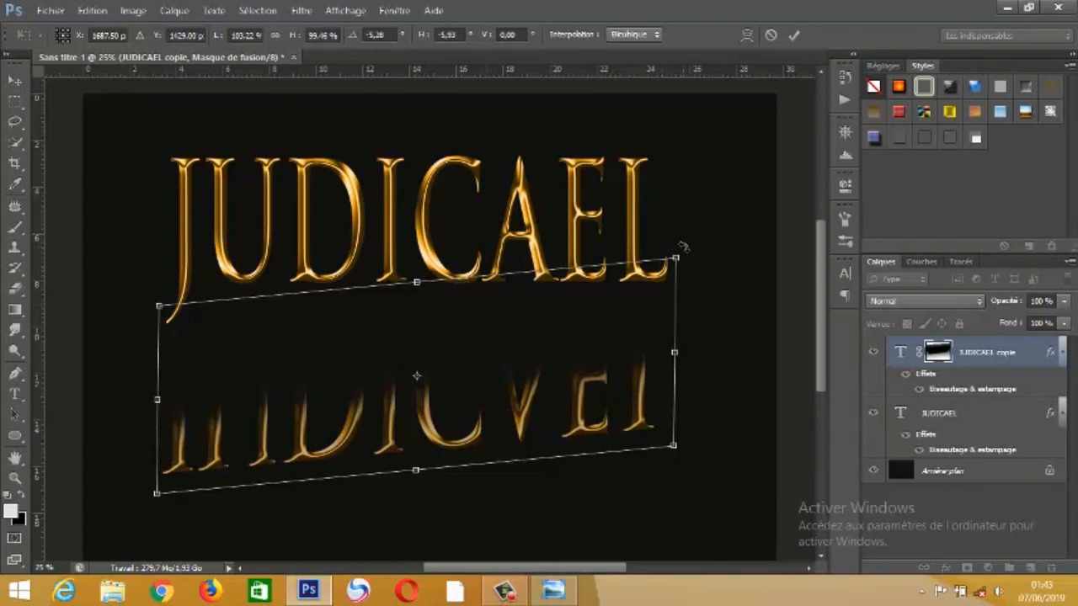
{"action": "left_click_drag", "start_coordinate": [683, 244], "coordinate": [680, 238]}
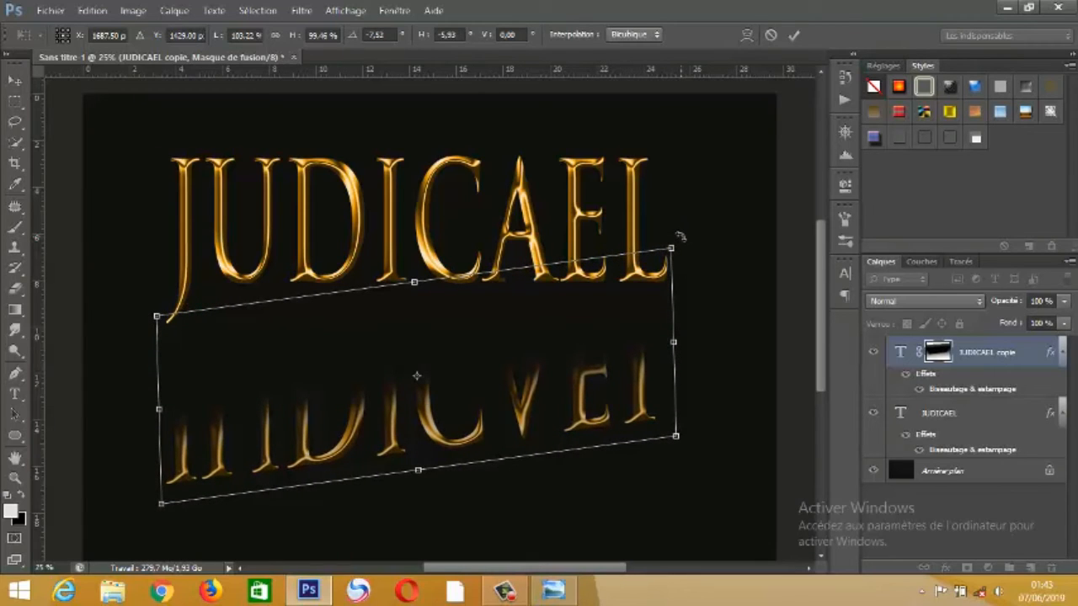
{"action": "left_click", "coordinate": [793, 34]}
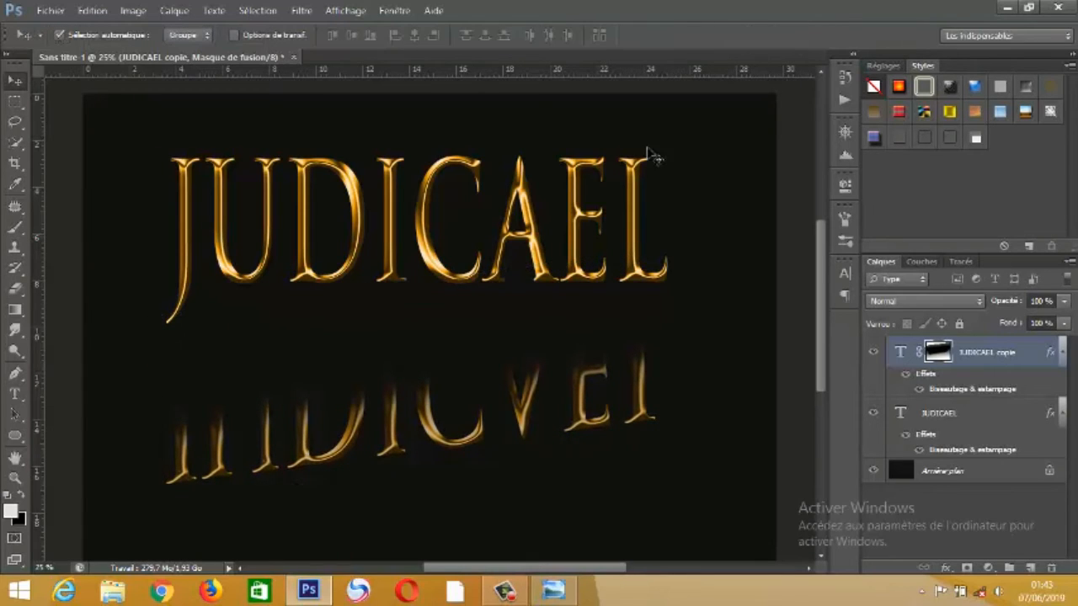
- Duplicate the upright gold text layer and set the copy's blend mode to Incrustation
{"action": "left_click", "coordinate": [16, 288]}
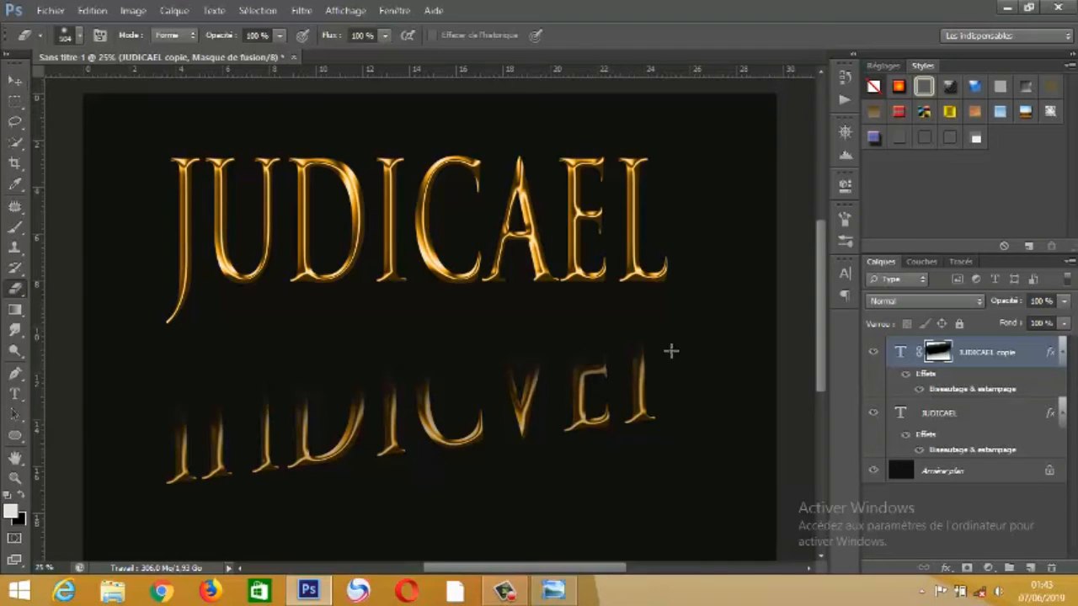
{"action": "left_click", "coordinate": [947, 415]}
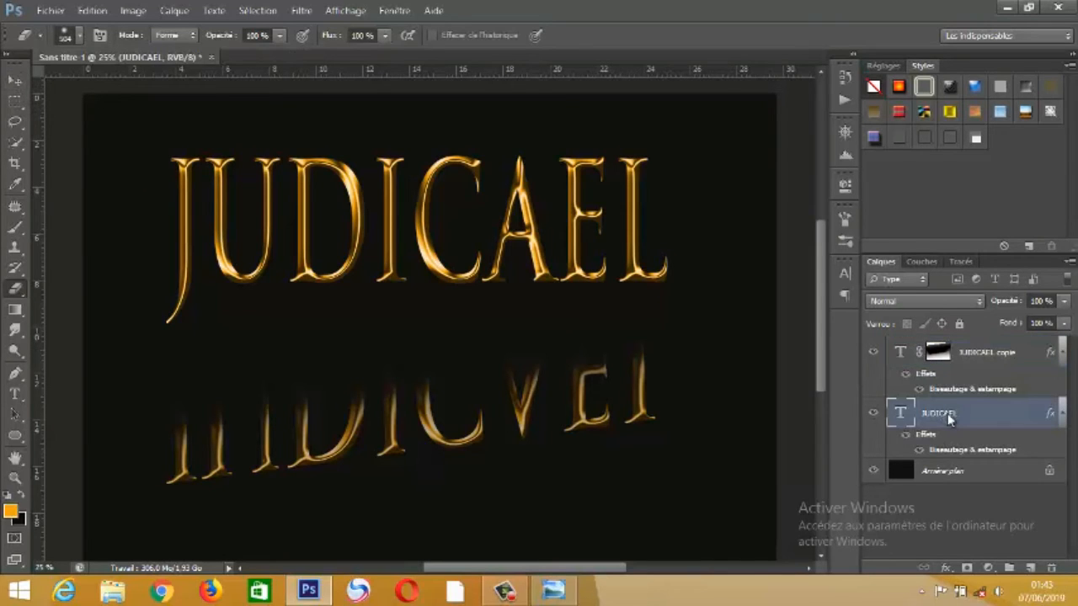
{"action": "right_click", "coordinate": [947, 415]}
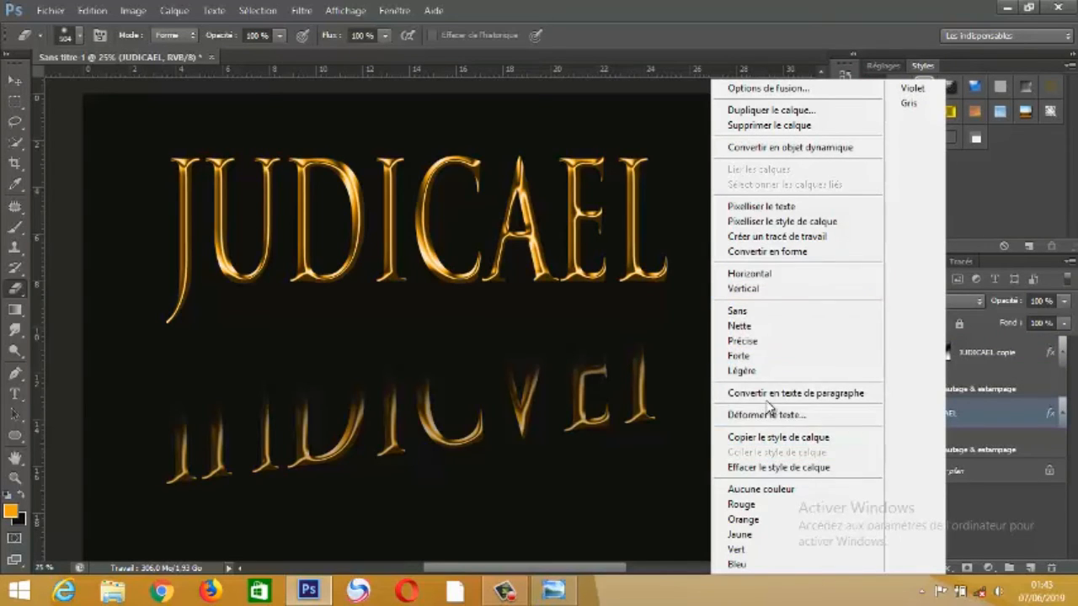
{"action": "left_click", "coordinate": [758, 110]}
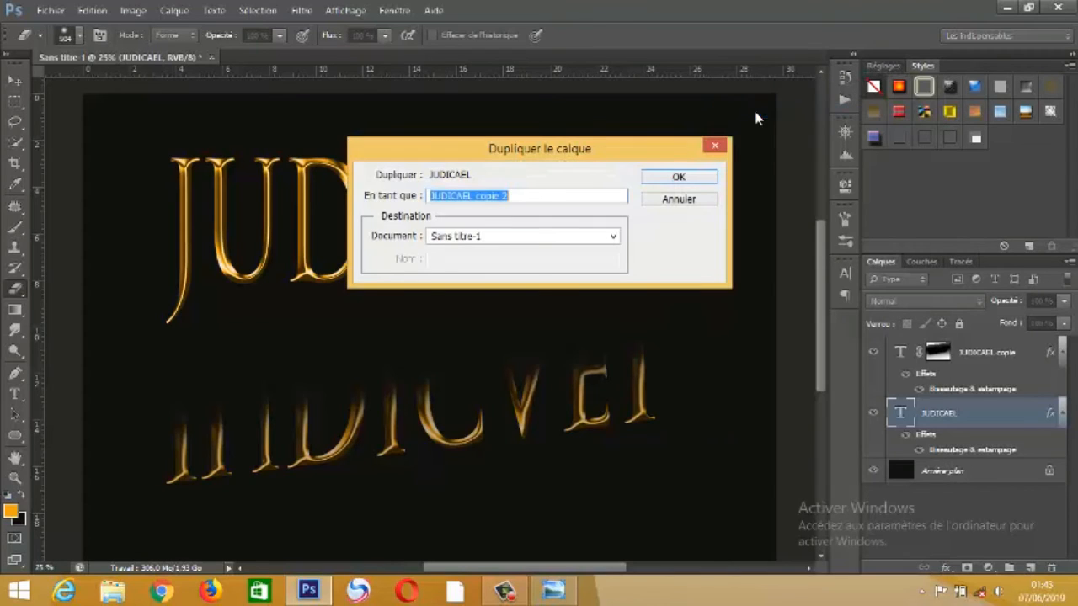
{"action": "left_click", "coordinate": [692, 178]}
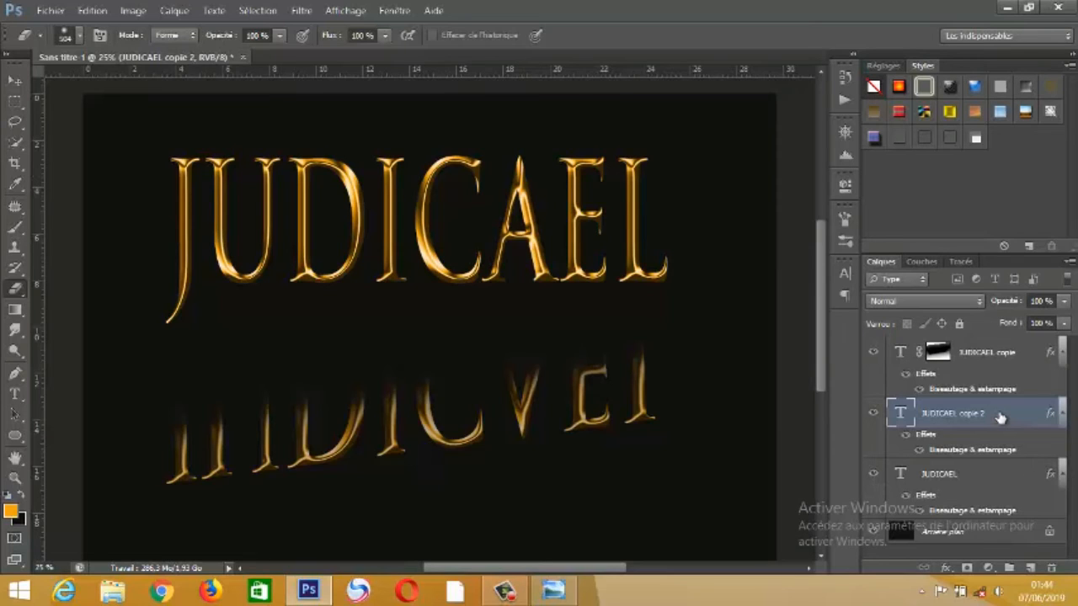
{"action": "left_click", "coordinate": [981, 301]}
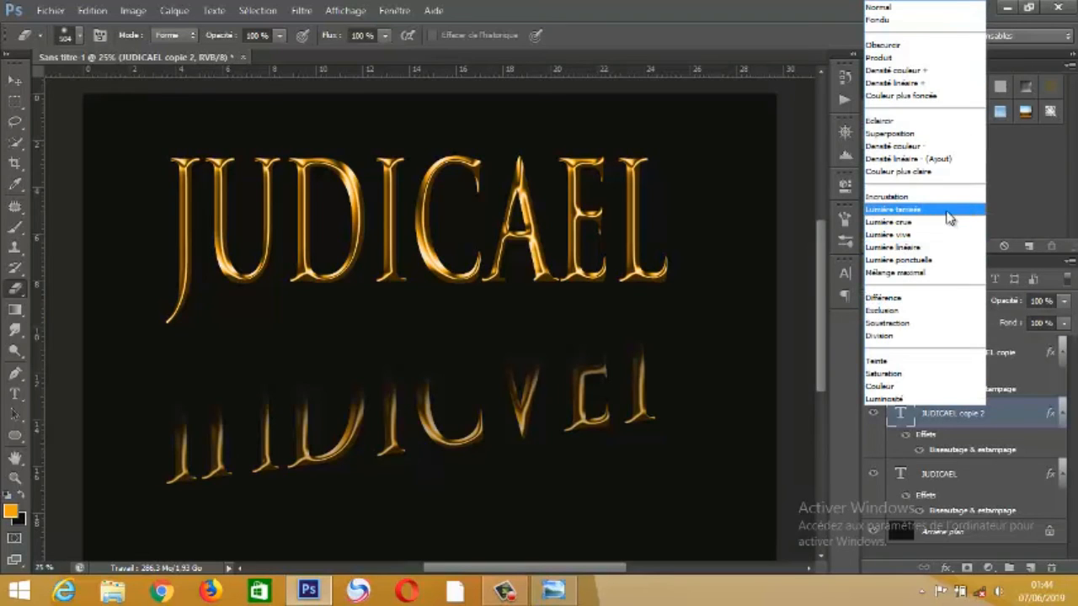
{"action": "left_click", "coordinate": [947, 200]}
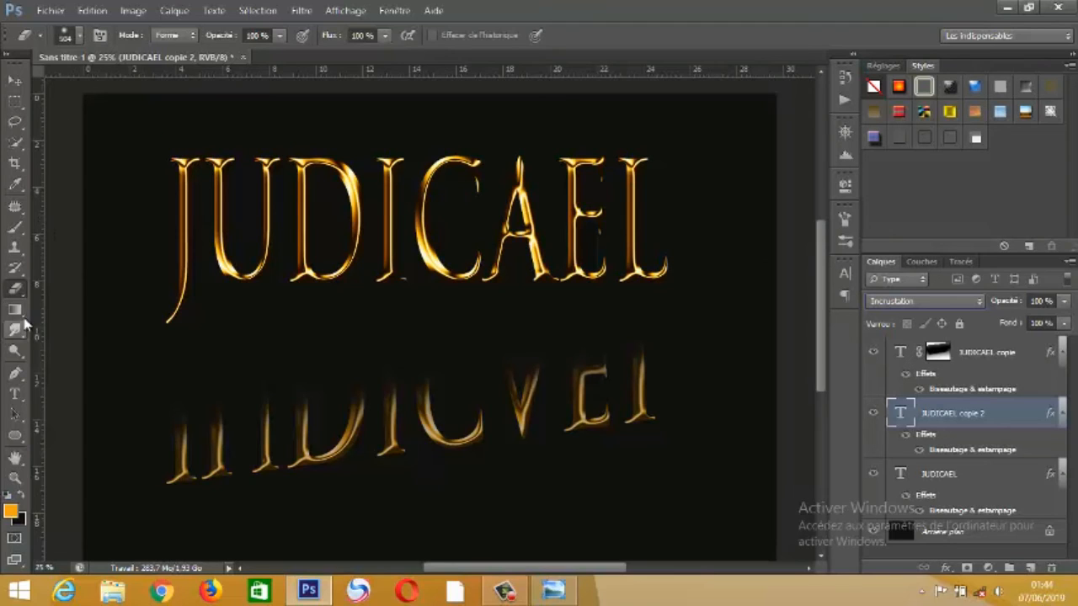
- Set up the Brush tool with a near-white foreground colour (#f5f3ef) and a soft 16 px tip
{"action": "left_click", "coordinate": [14, 229]}
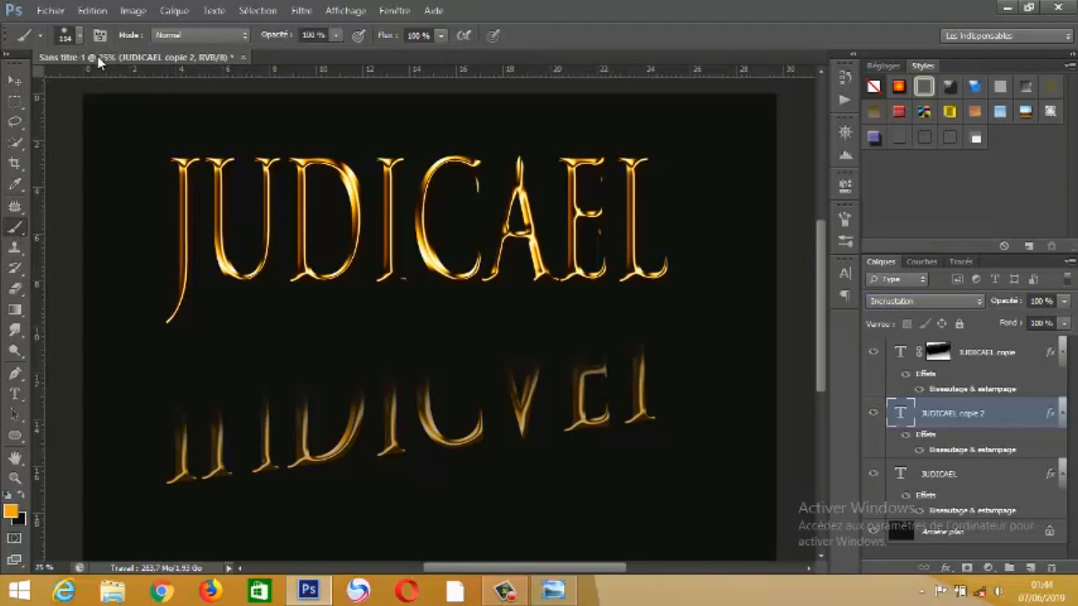
{"action": "left_click", "coordinate": [12, 510]}
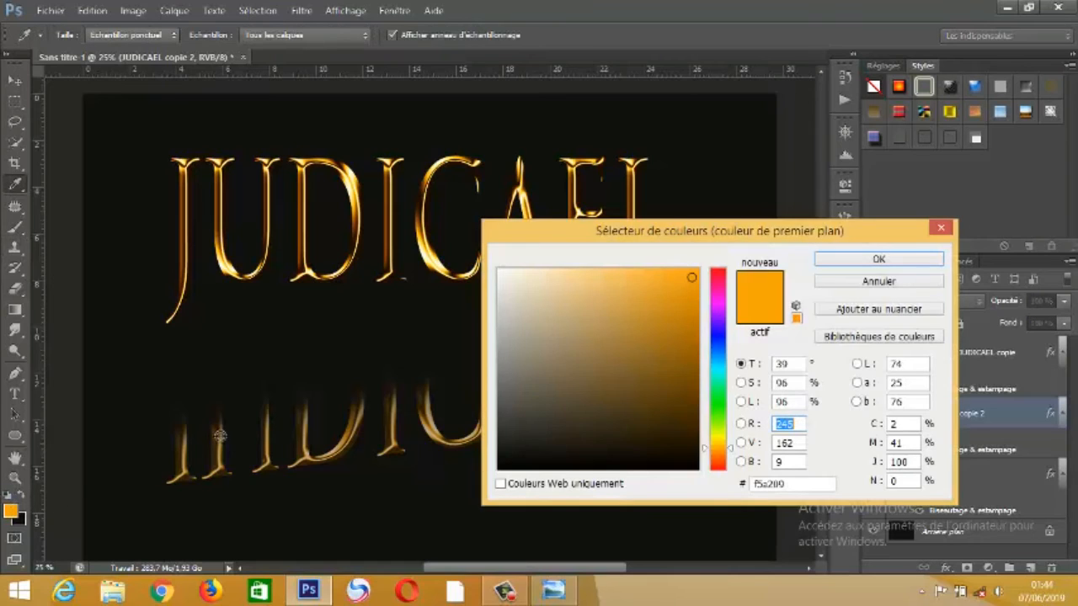
{"action": "left_click", "coordinate": [502, 276]}
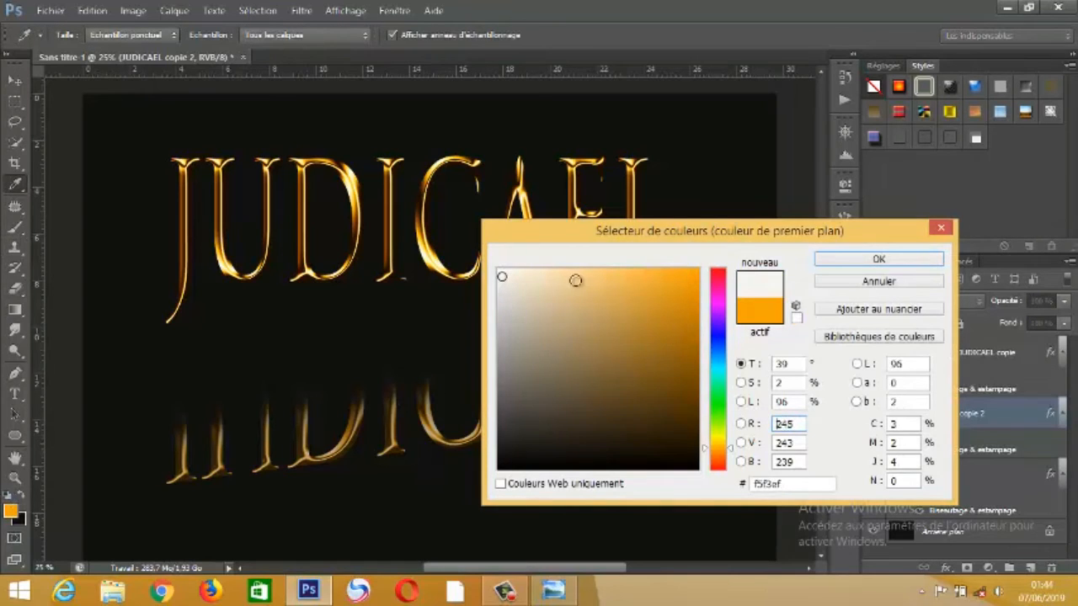
{"action": "left_click", "coordinate": [878, 255]}
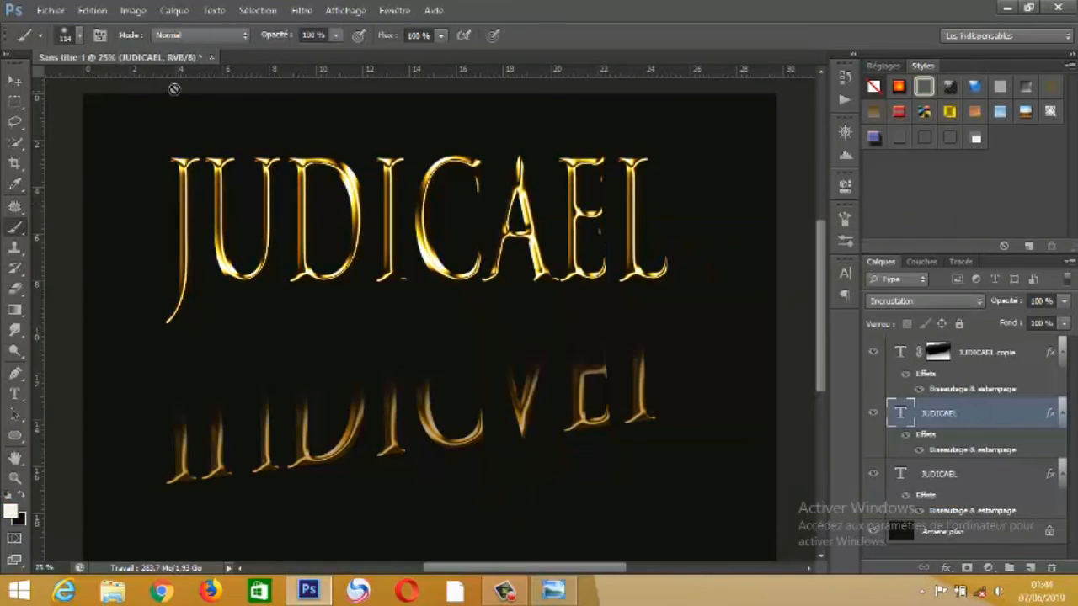
{"action": "left_click", "coordinate": [80, 36]}
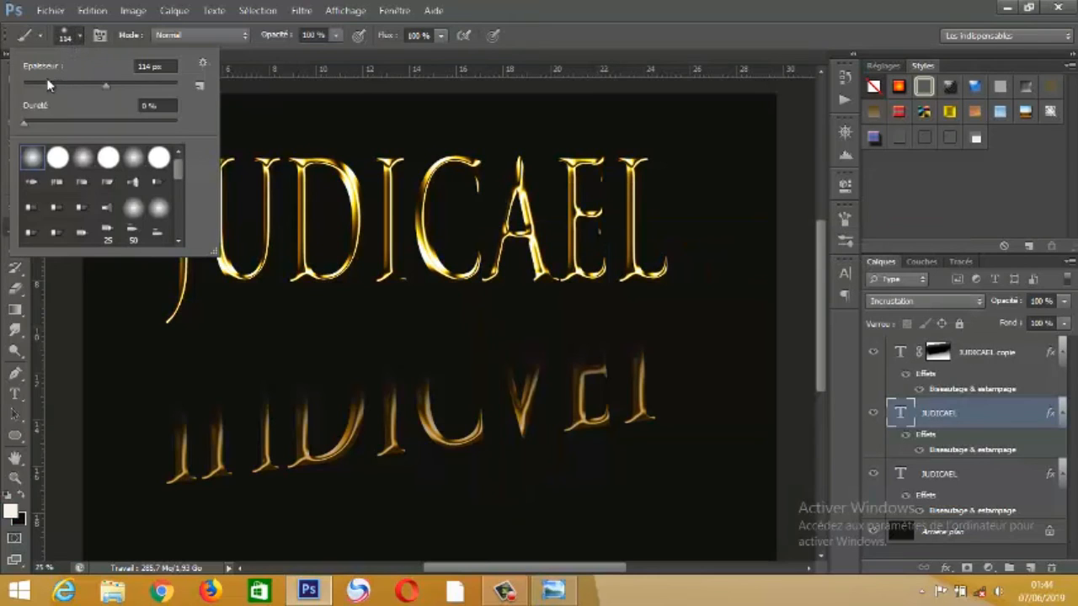
{"action": "left_click", "coordinate": [35, 85]}
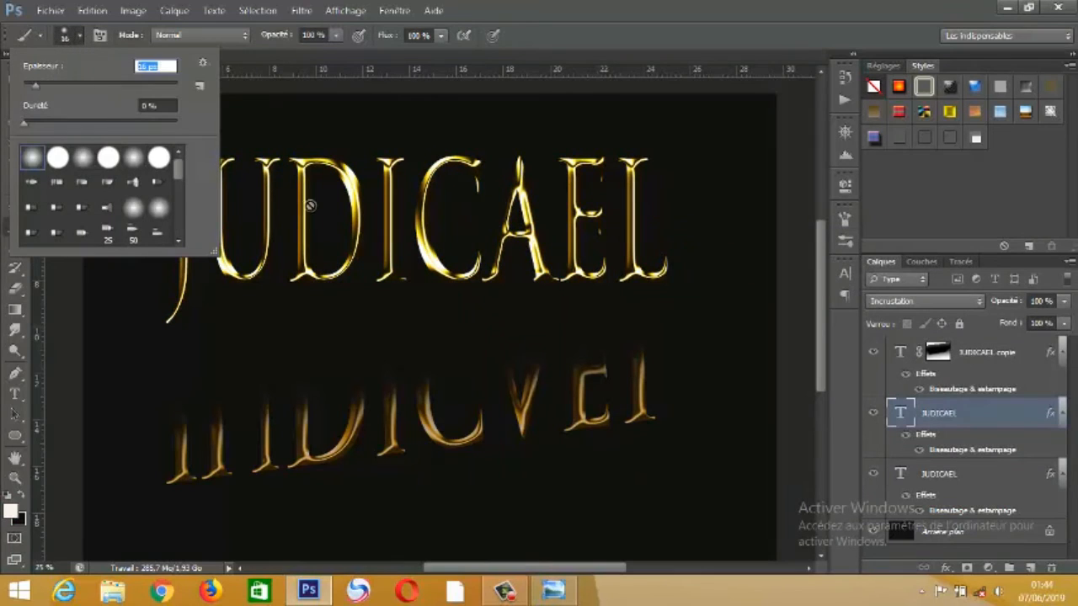
- Rasterize the duplicated text layer, add an empty layer above it, and make the rasterized copy active again
{"action": "left_click", "coordinate": [301, 168]}
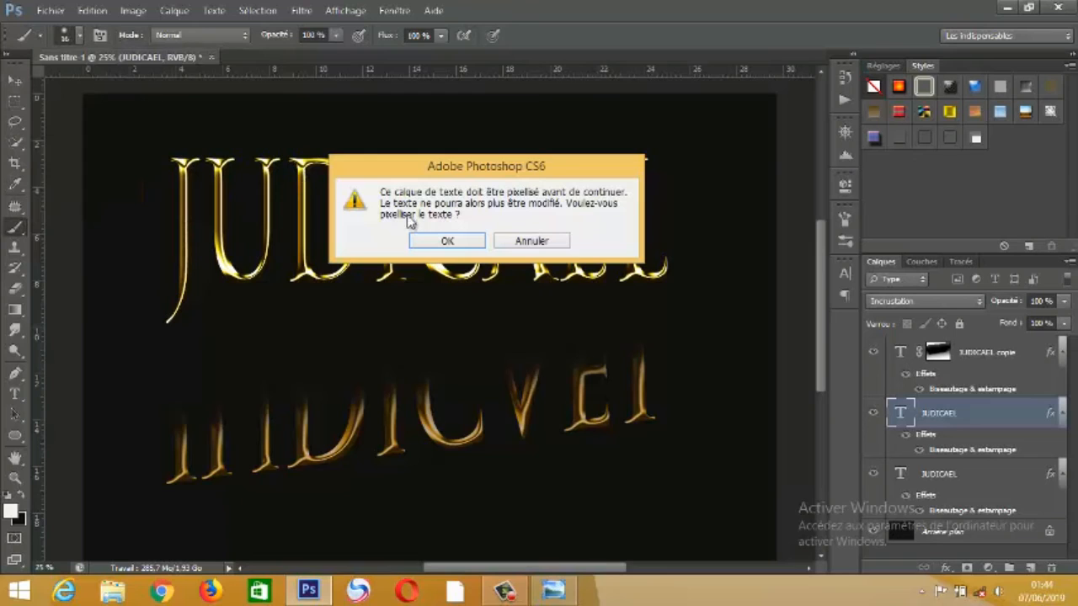
{"action": "left_click", "coordinate": [430, 242]}
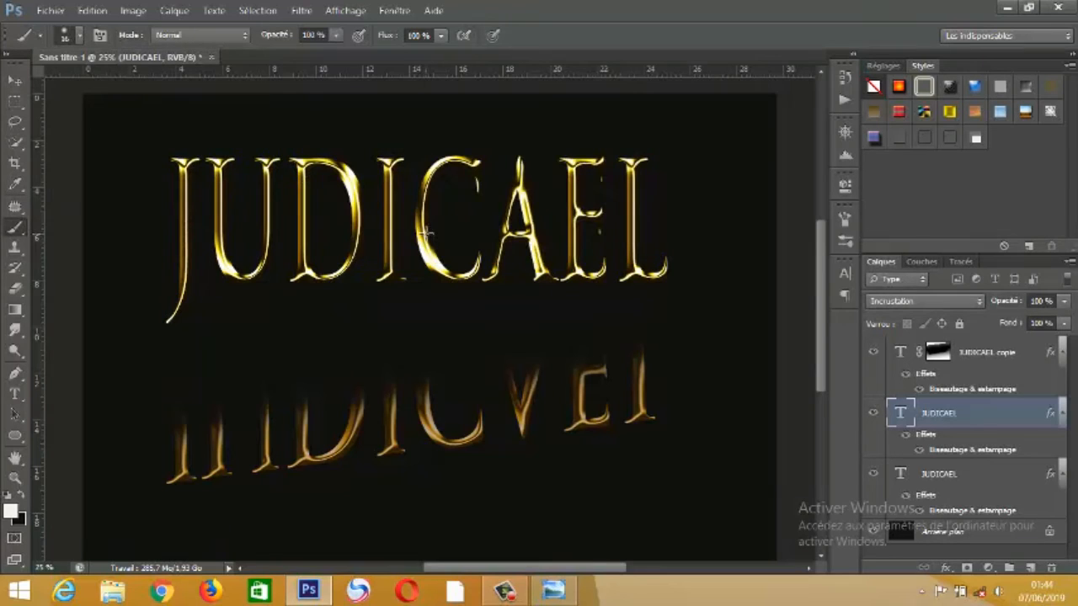
{"action": "left_click", "coordinate": [1029, 568]}
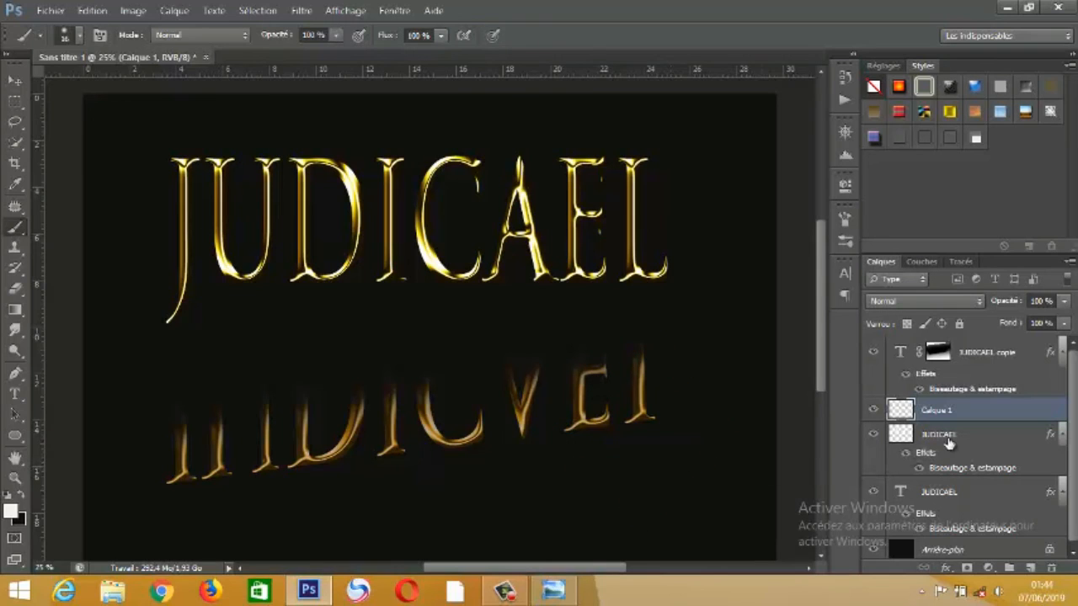
{"action": "left_click", "coordinate": [949, 440]}
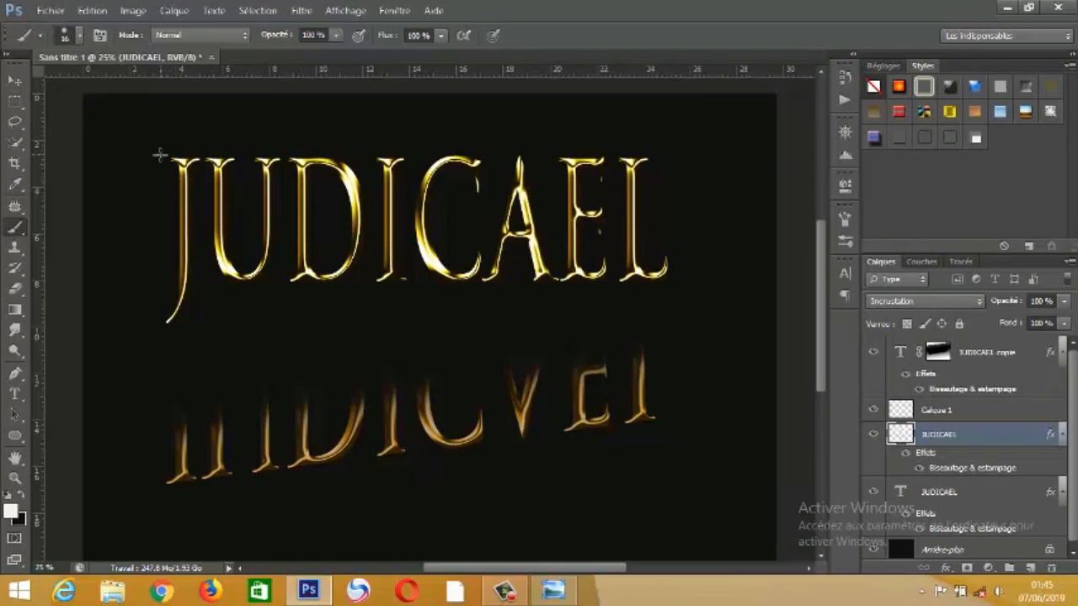
- Save the artwork as a JPEG copy in the créas folder, using a short form of the displayed name as file name
{"action": "left_click", "coordinate": [50, 12]}
{"action": "left_click", "coordinate": [84, 202]}
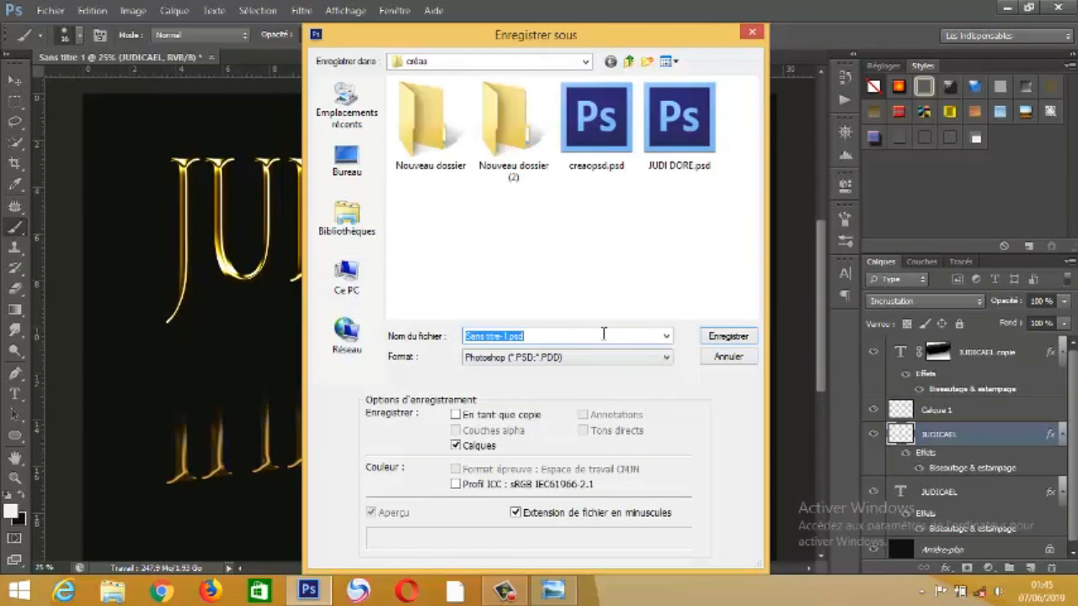
{"action": "left_click", "coordinate": [596, 364]}
{"action": "left_click", "coordinate": [573, 457]}
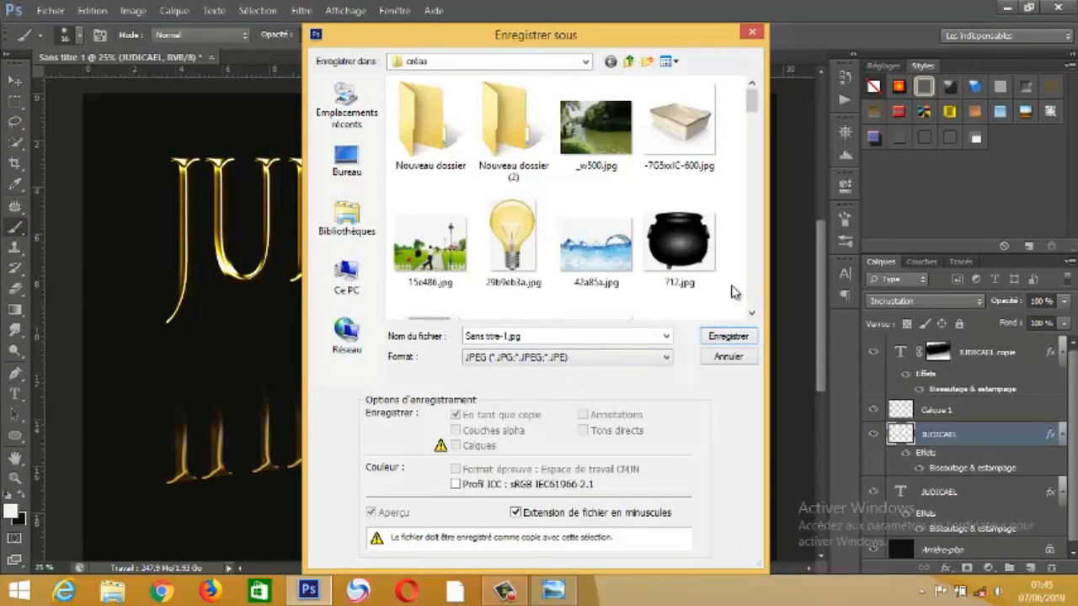
{"action": "left_click", "coordinate": [506, 334]}
{"action": "key", "text": "BackSpace"}
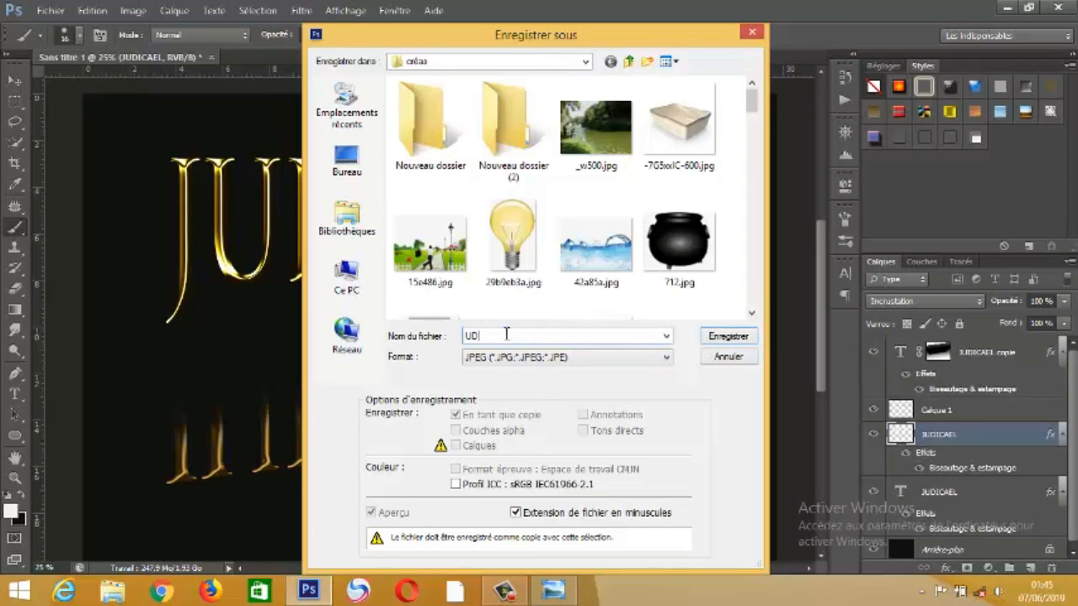
{"action": "type", "text": "UDI"}
{"action": "key", "text": "Home"}
{"action": "type", "text": "J"}
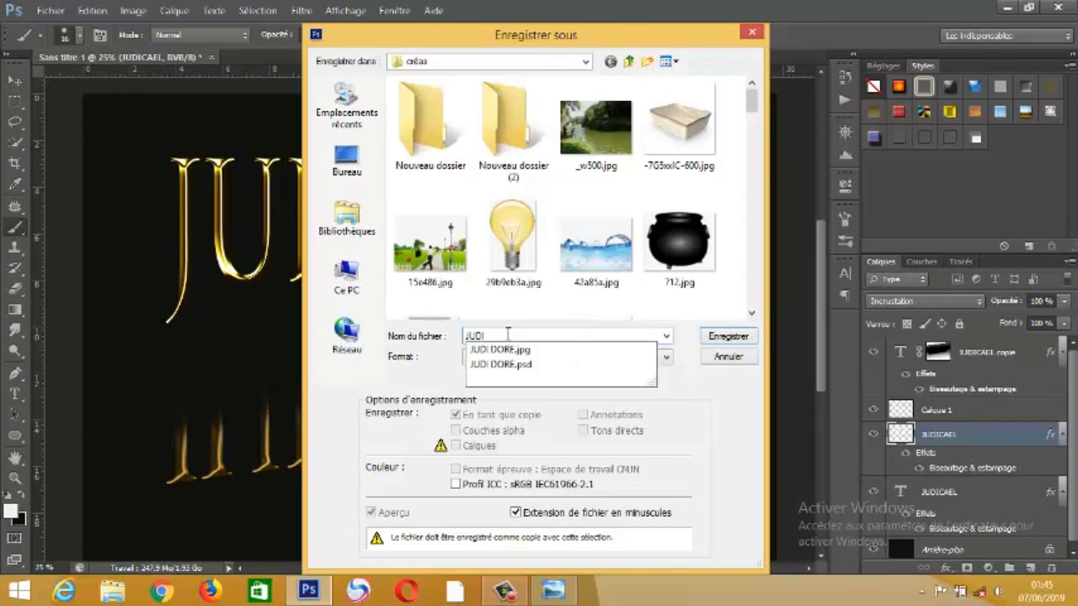
{"action": "left_click", "coordinate": [547, 337]}
{"action": "left_click", "coordinate": [718, 336]}
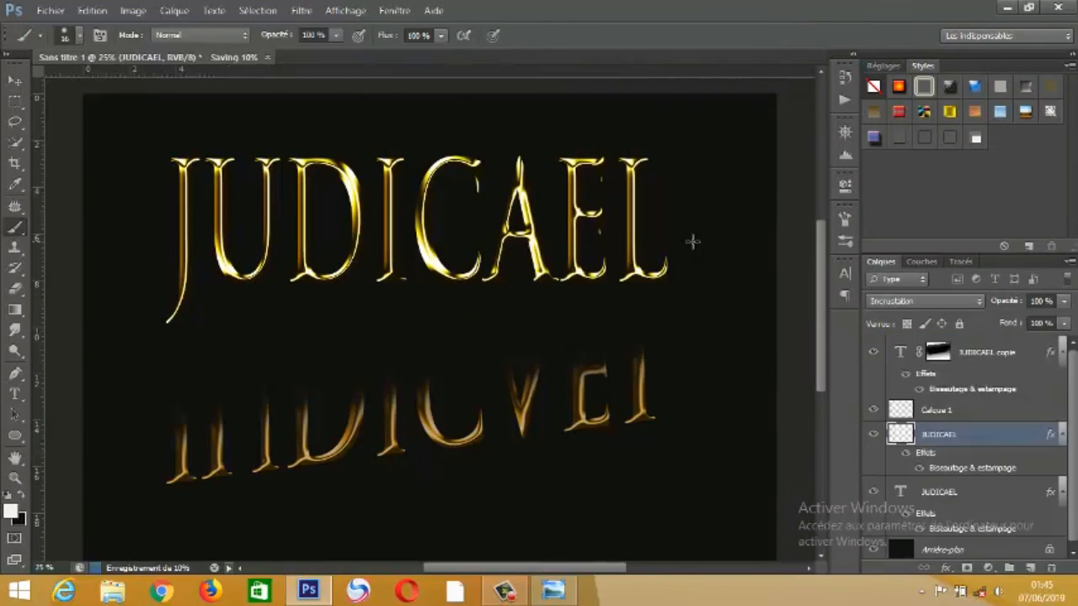